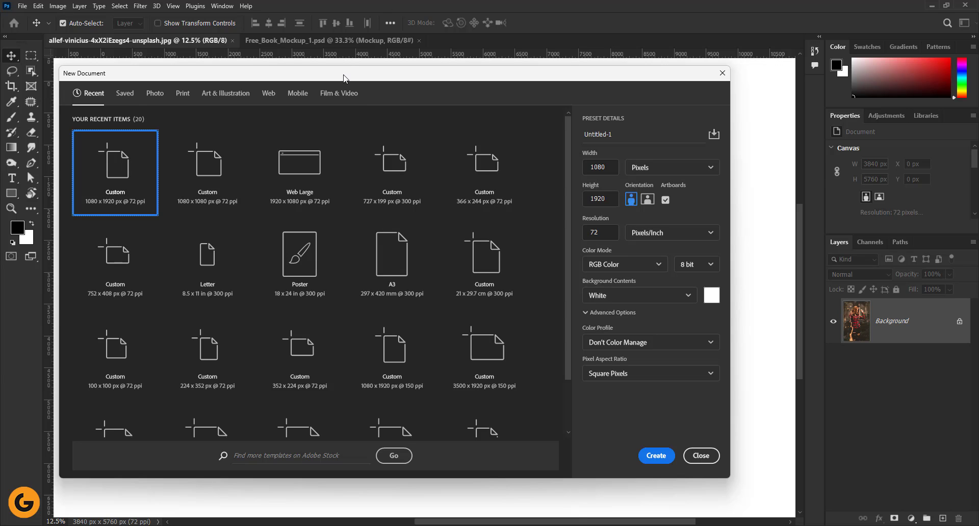
Dismiss the New Document dialog without creating a file and look over the open photo and book mockup documents.
left_click_drag(345, 77, 363, 67)
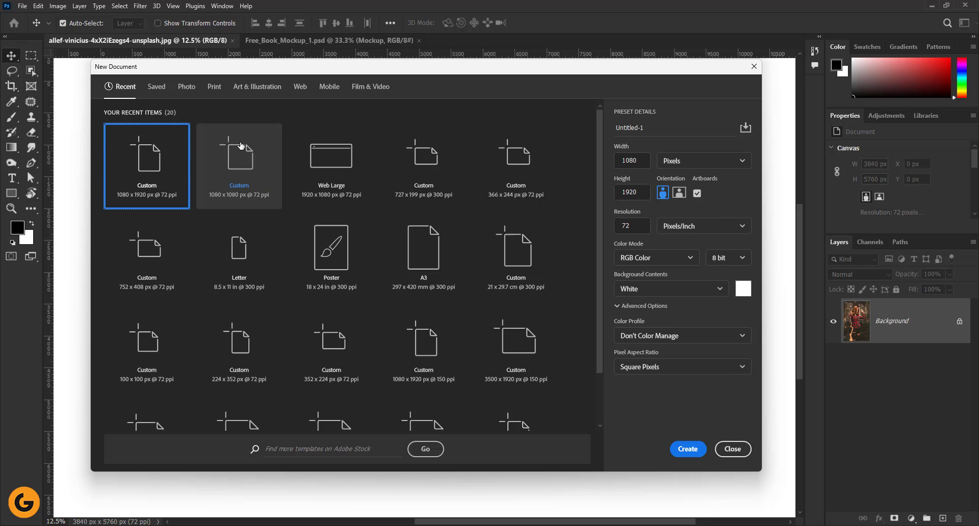
left_click(733, 449)
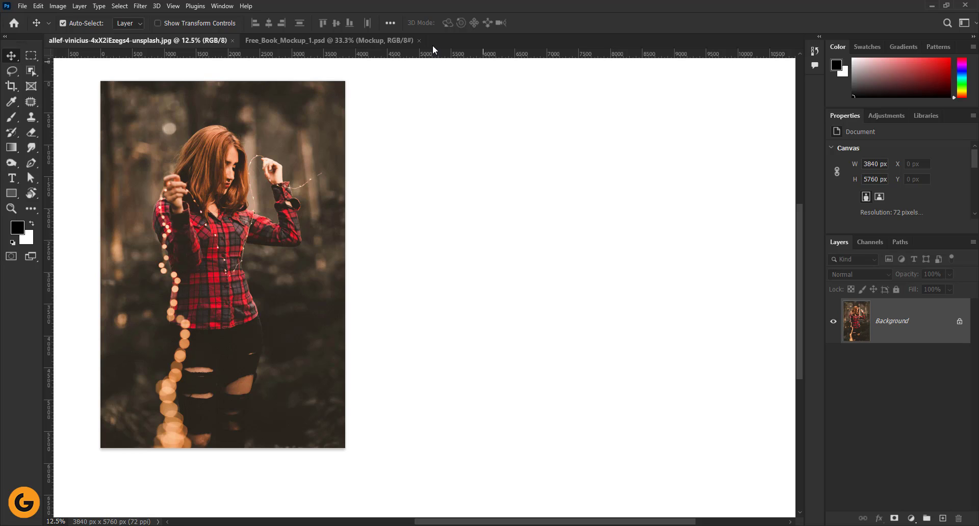
left_click(289, 39)
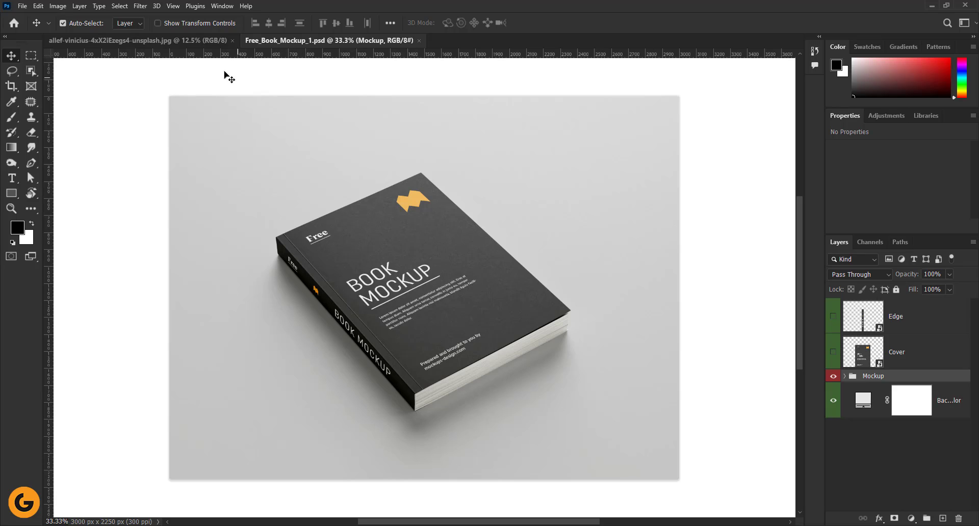
left_click(207, 42)
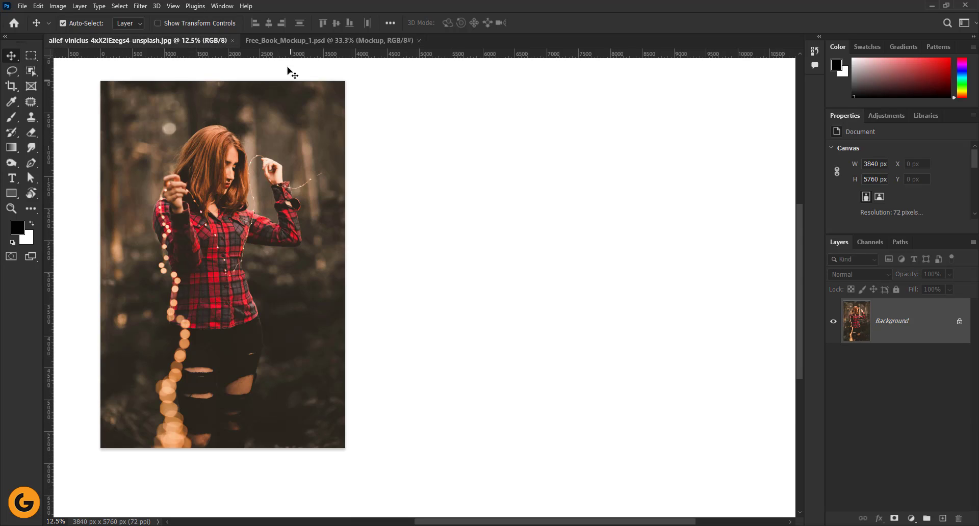
left_click(294, 41)
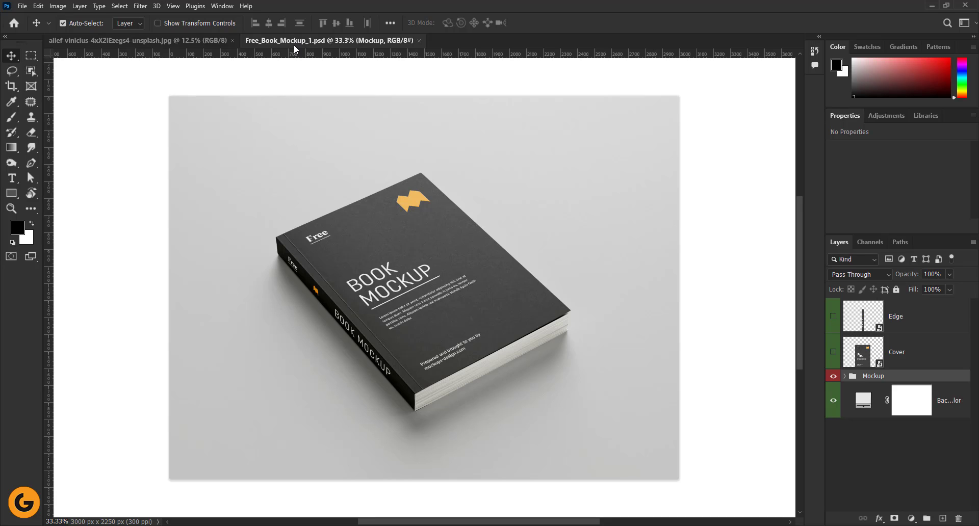
left_click(191, 43)
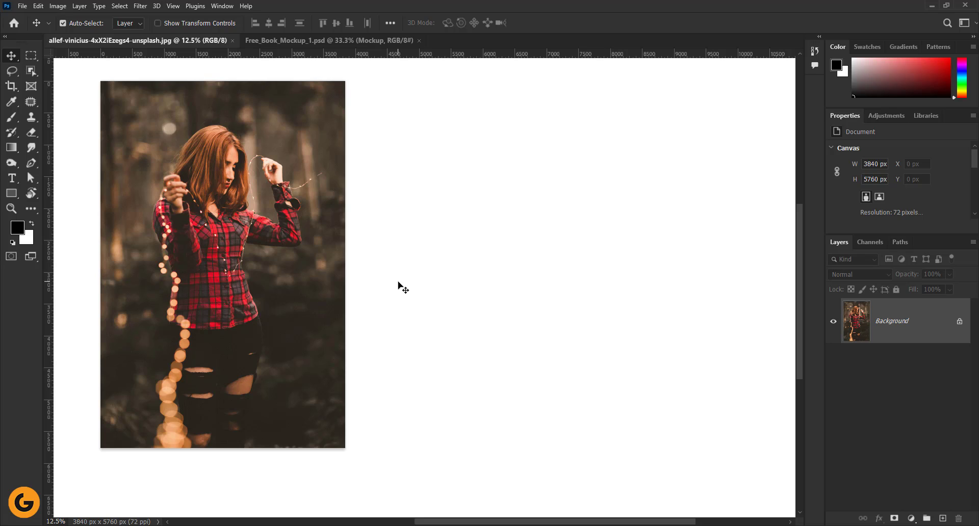
Start a point text in white (ffffff) on the lower part of the photo, beside the string of lights.
scroll(154, 365, "up", 2)
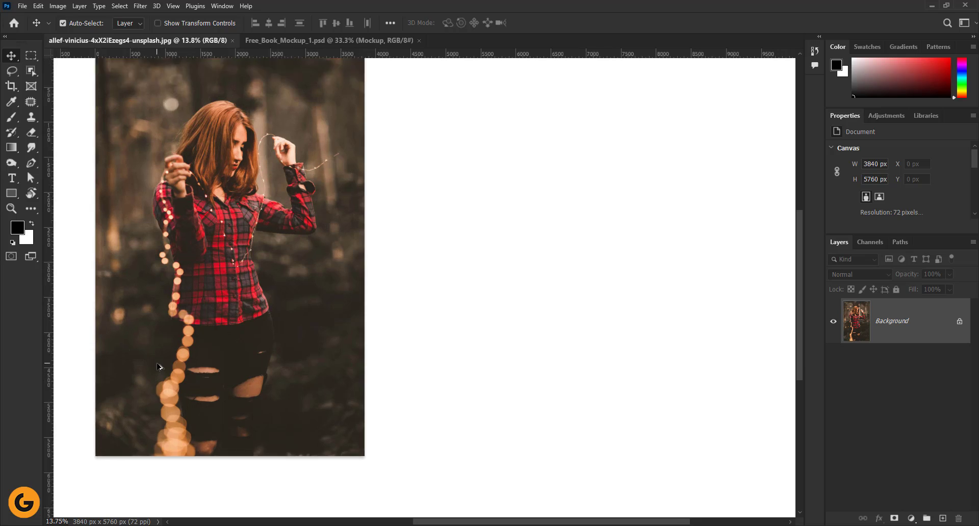
left_click_drag(352, 266, 376, 260)
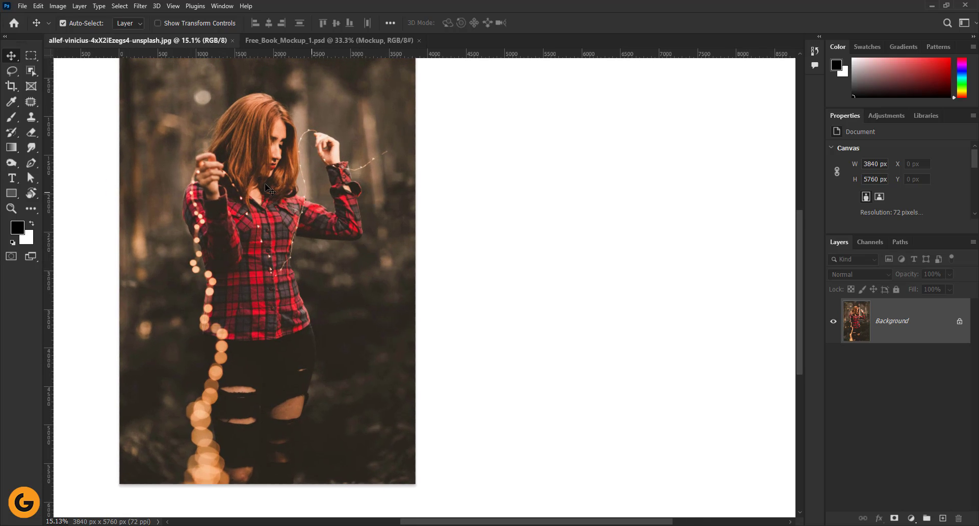
left_click_drag(452, 199, 420, 114)
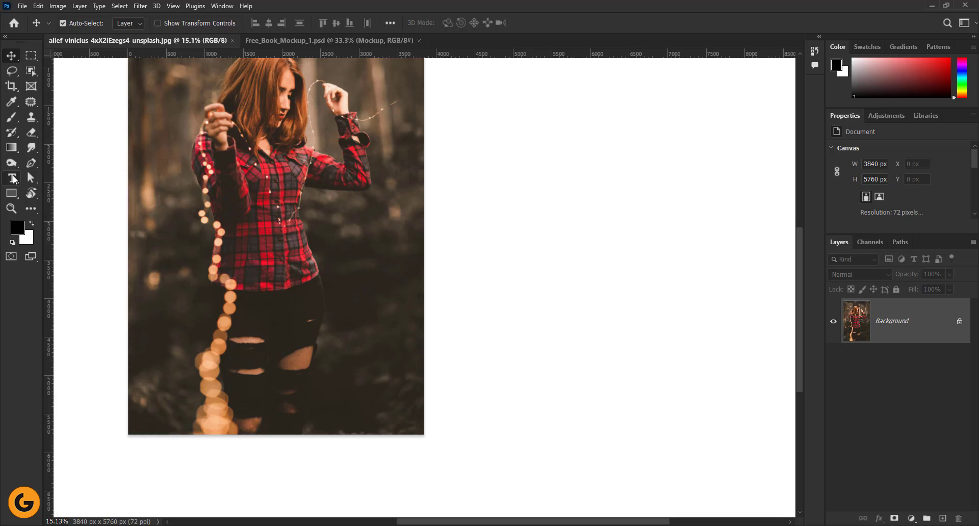
left_click_drag(14, 180, 37, 179)
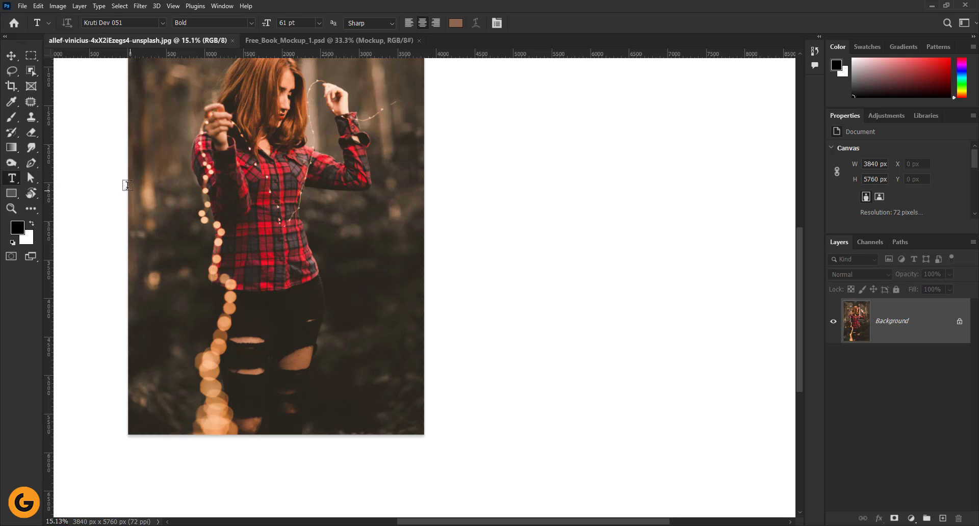
left_click(455, 23)
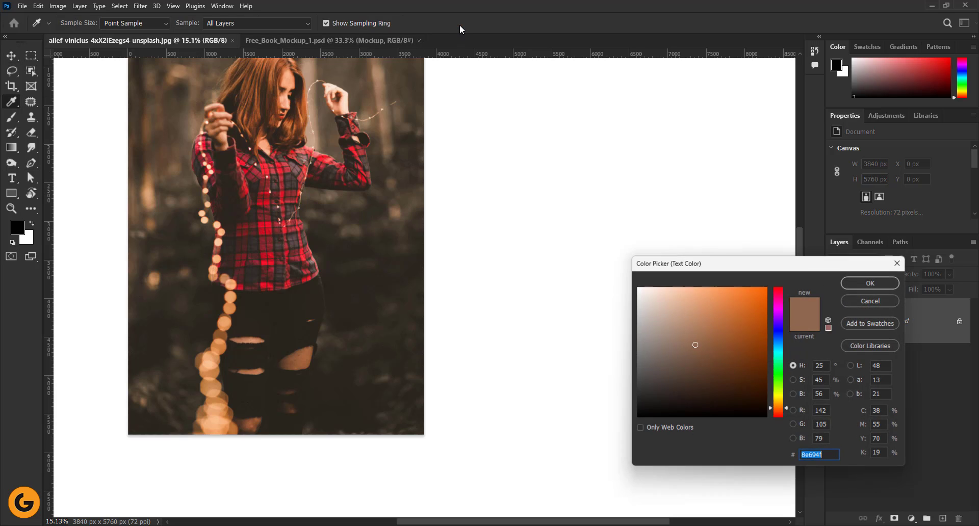
left_click(639, 289)
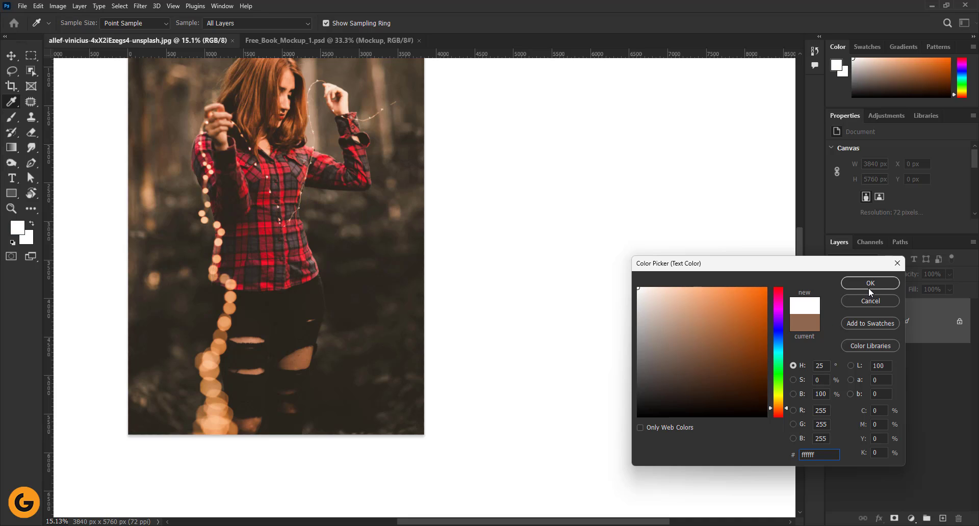
left_click(869, 284)
left_click(185, 318)
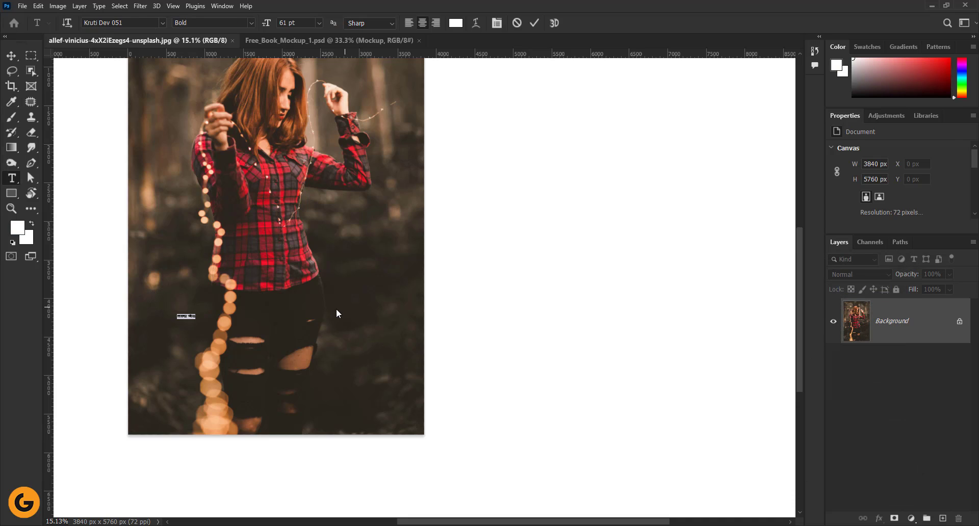
Set the placeholder text's font to Poppins SemiBold.
left_click(161, 20)
type("p")
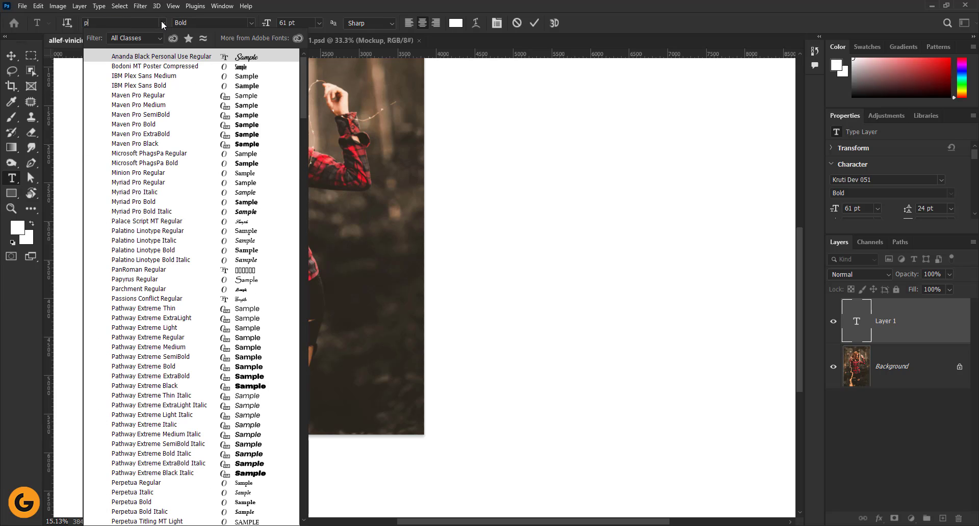
type("oppins")
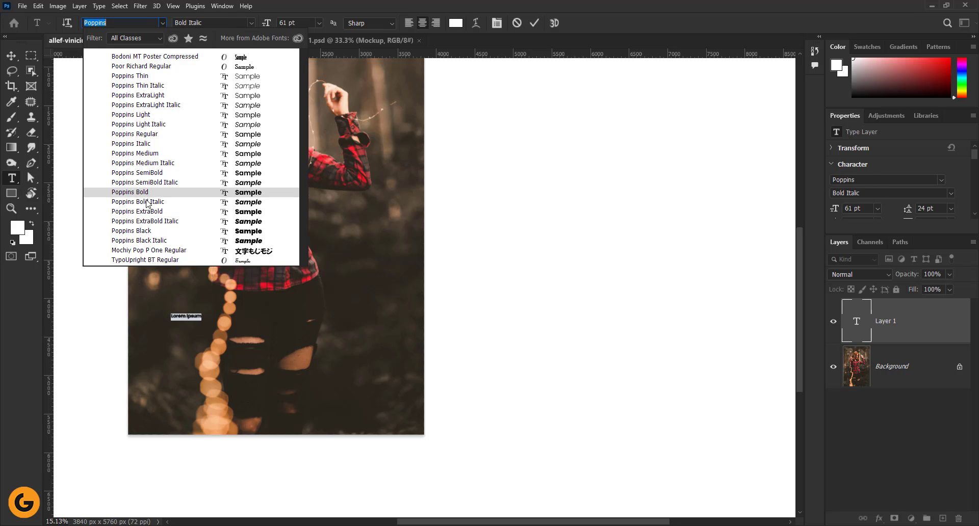
left_click(159, 174)
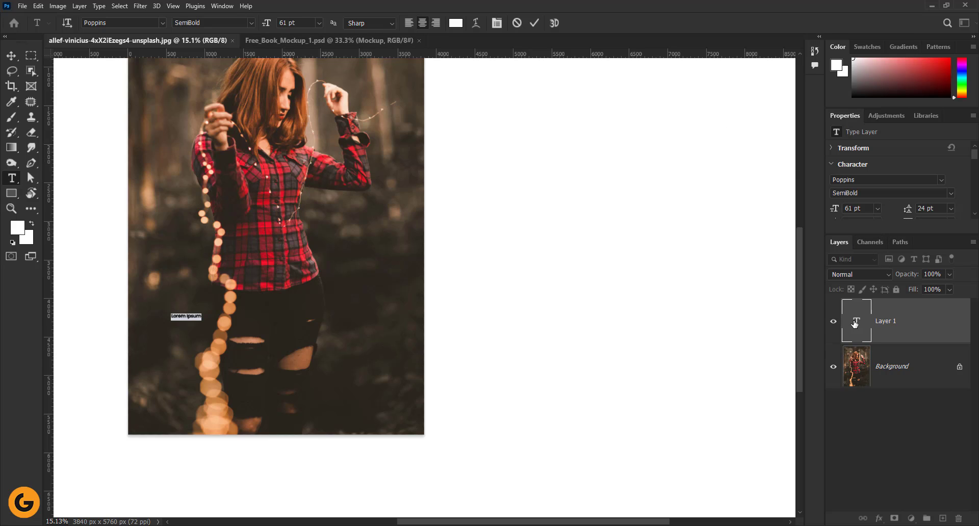
Float the text properties over the canvas and set the font size to 341 pt.
scroll(969, 162, "down", 1)
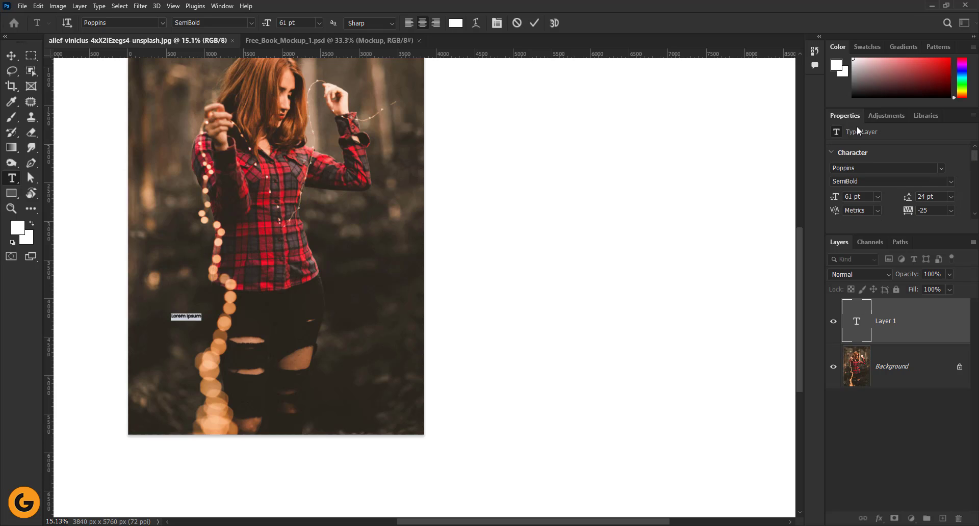
left_click(222, 6)
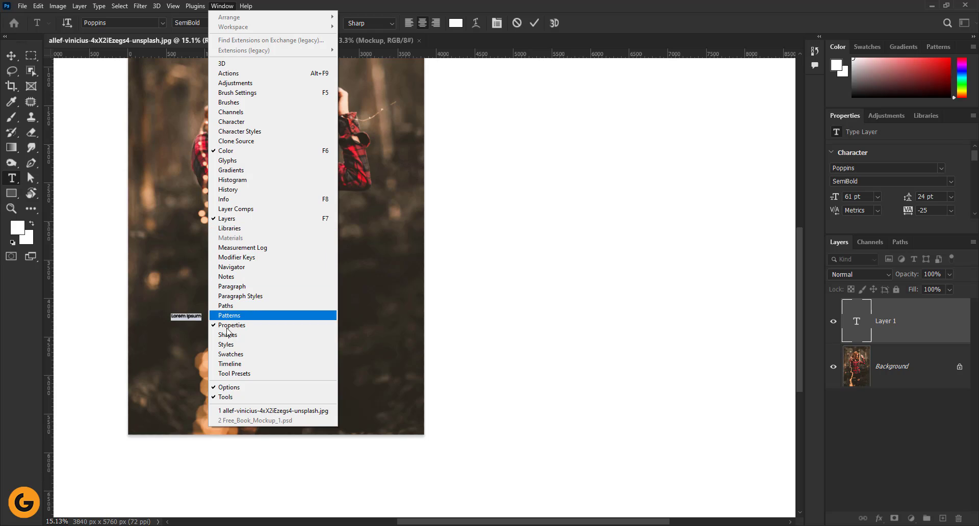
left_click_drag(850, 110, 645, 42)
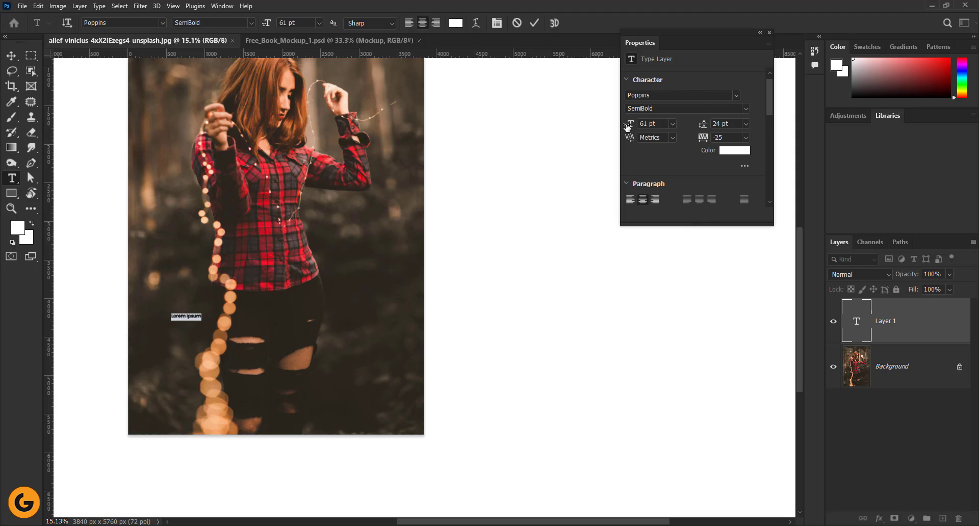
left_click_drag(629, 127, 772, 126)
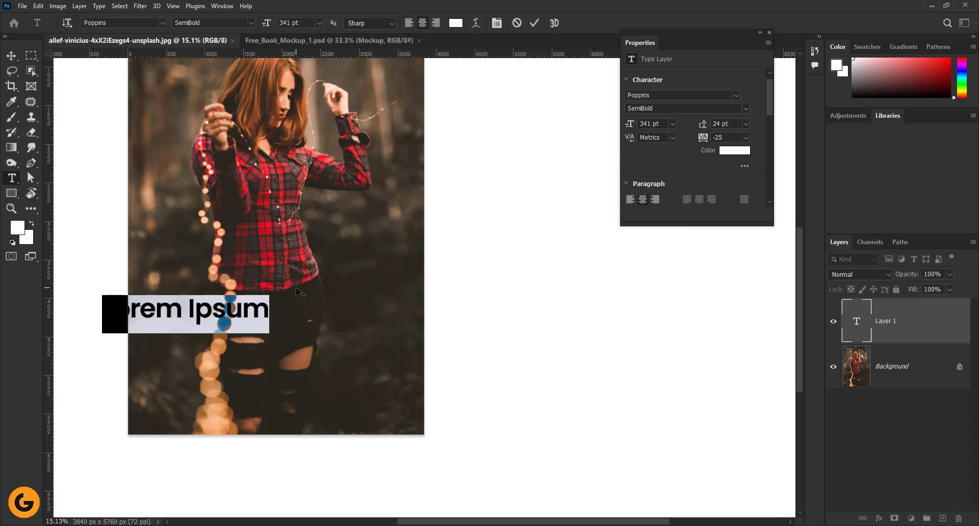
Replace the placeholder text with "Light of Life" and move it fully onto the photo, over the woman's legs.
key("BackSpace")
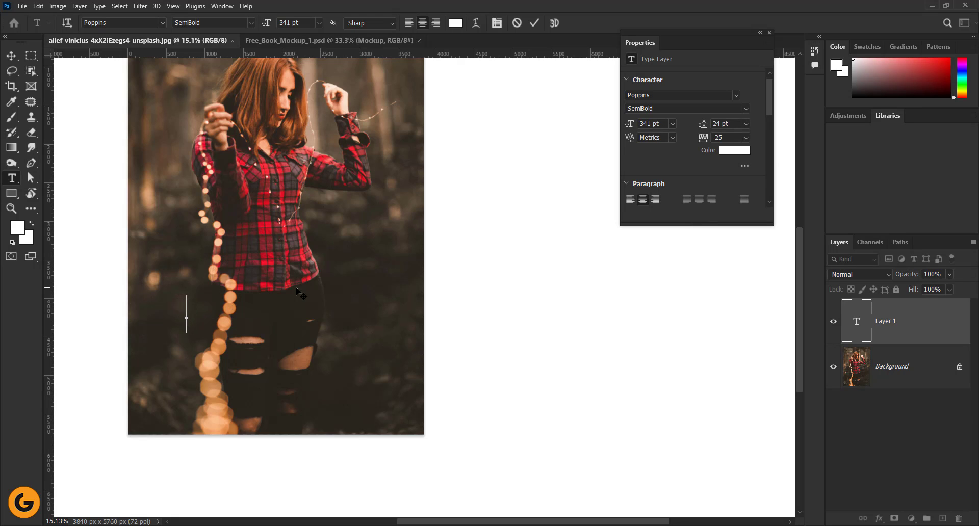
type("Light")
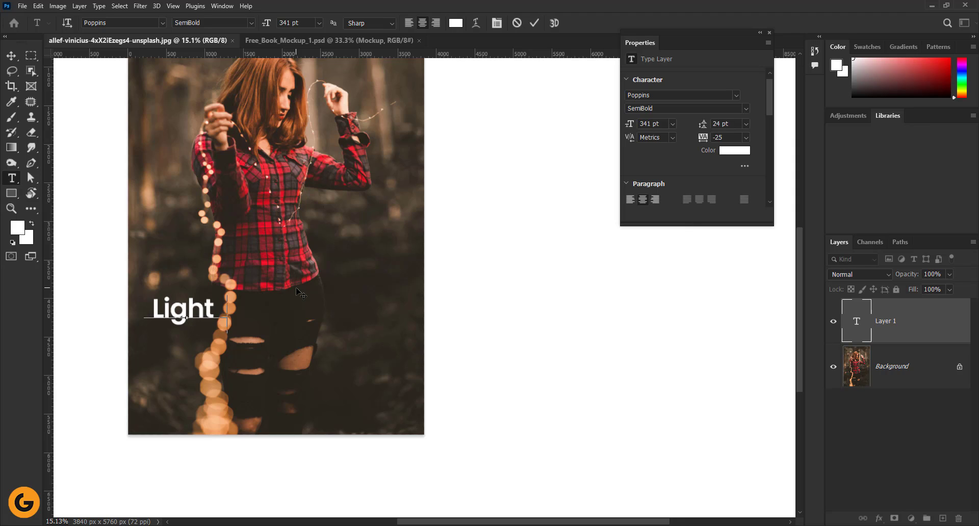
type(" of Life")
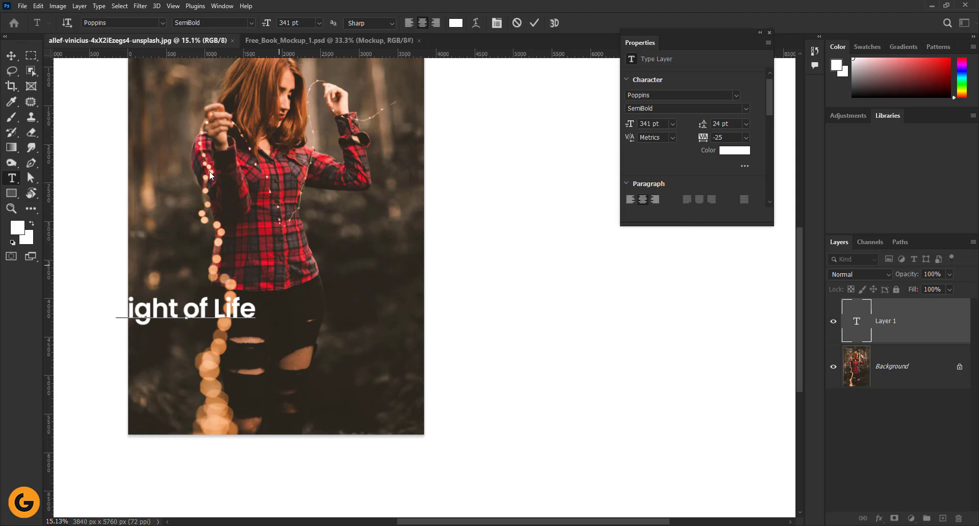
left_click(11, 55)
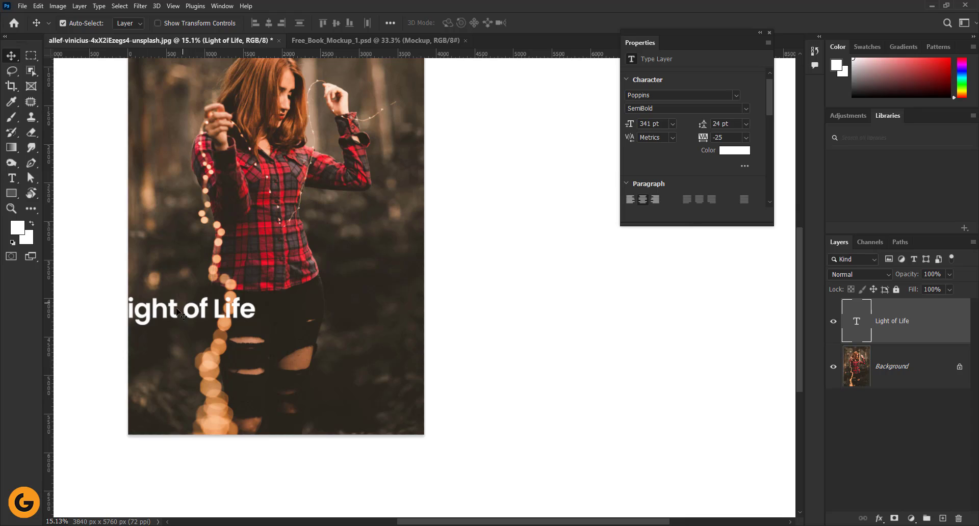
left_click_drag(178, 311, 244, 345)
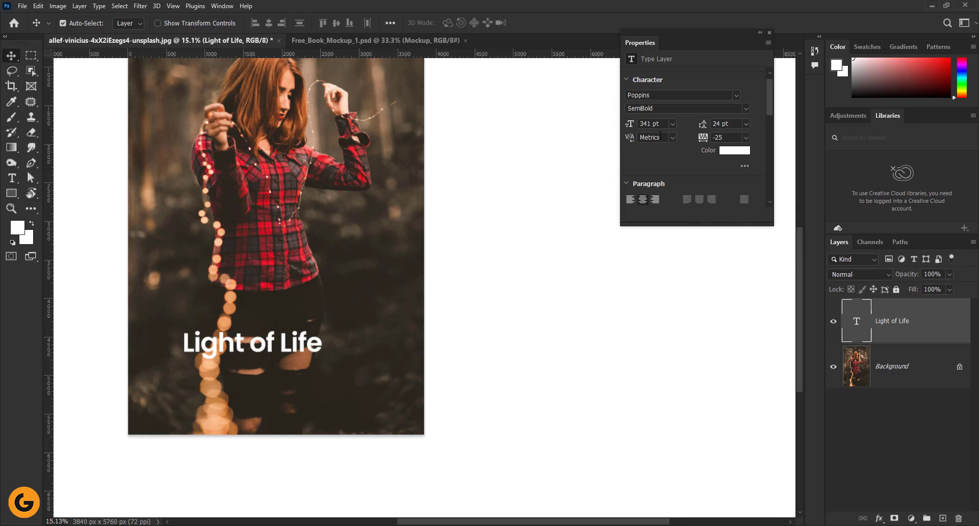
Expand the text properties to reach the type options, apply All Caps to the title, and nudge it slightly down.
left_click(746, 166)
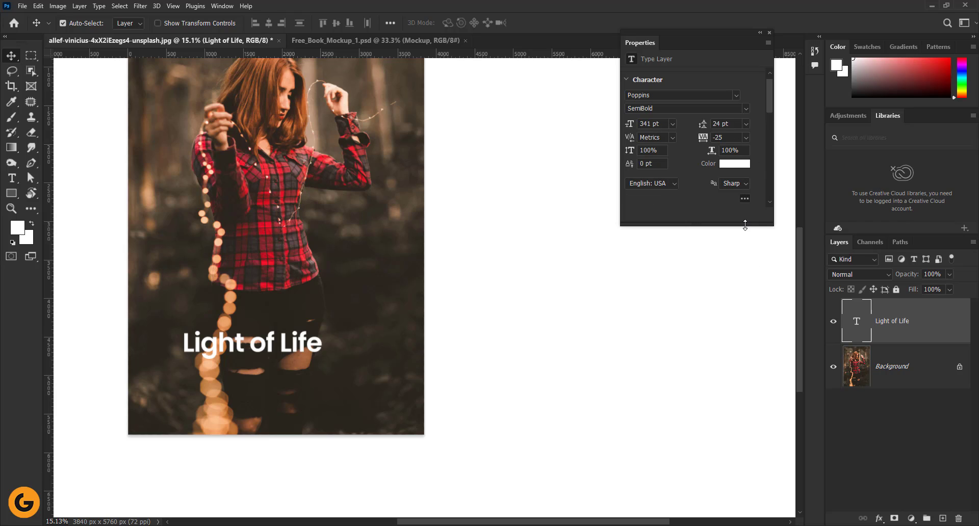
left_click_drag(747, 227, 758, 394)
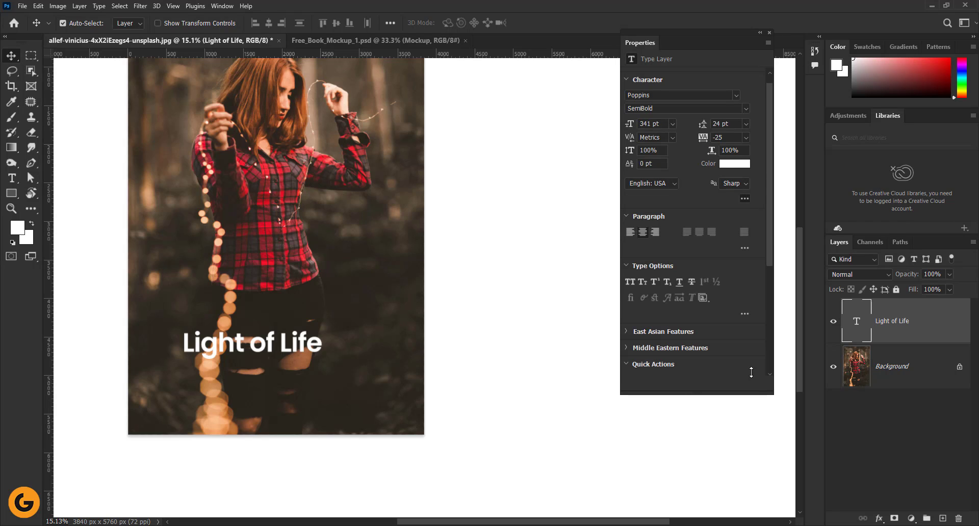
left_click(631, 282)
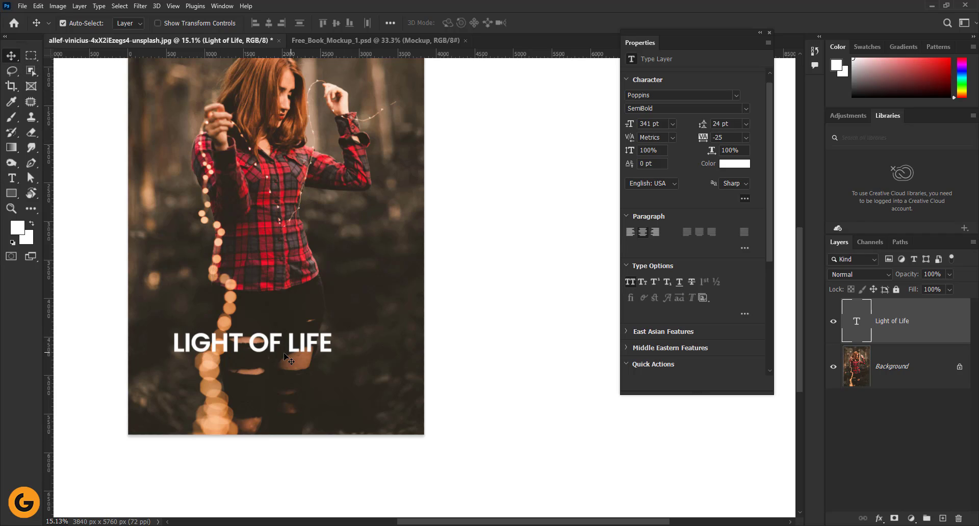
mouse_move(299, 357)
left_mouse_down()
mouse_move(314, 325)
mouse_move(301, 363)
left_mouse_up()
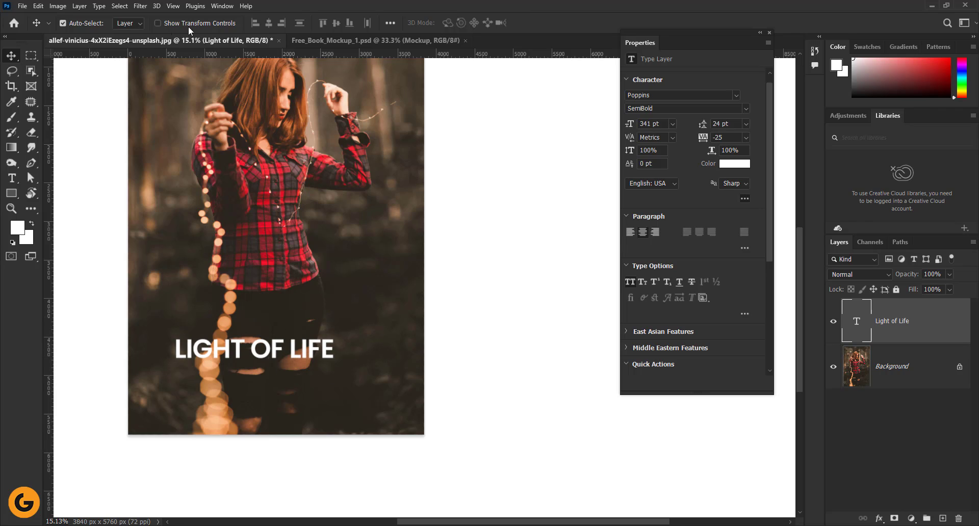
Show the transform controls and scale the title up proportionally to 131%.
left_click(206, 23)
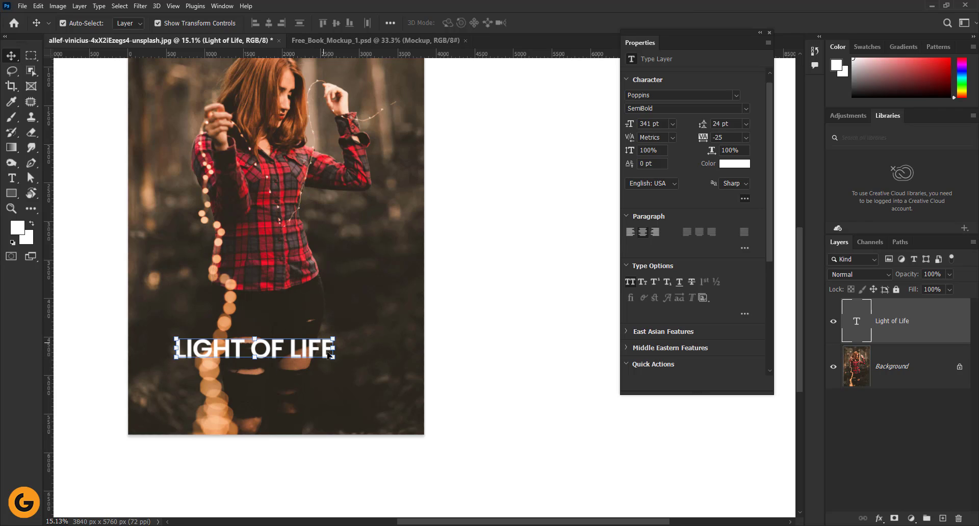
left_click_drag(337, 352, 354, 352)
left_click_drag(365, 352, 384, 353)
left_click(580, 24)
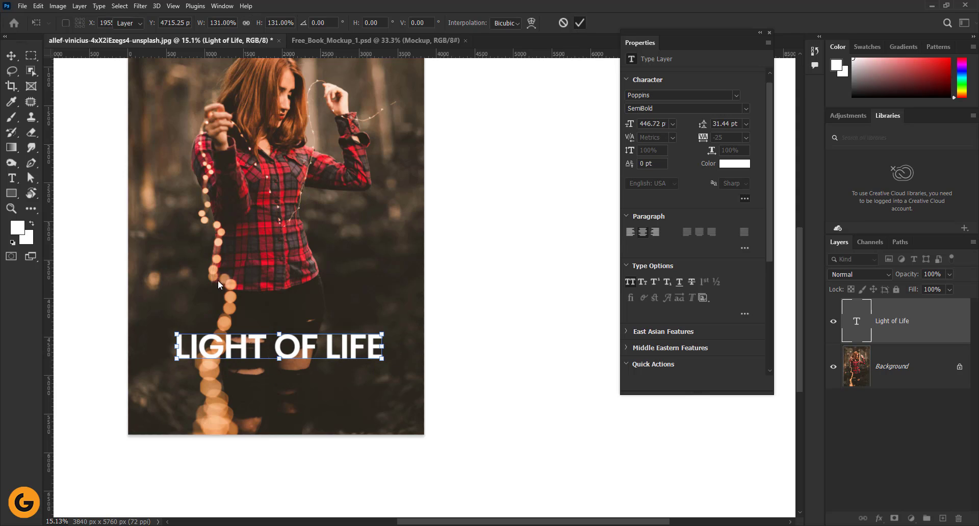
Reposition the enlarged title lower on the photo, roughly centred across its width.
left_click_drag(338, 356, 302, 356)
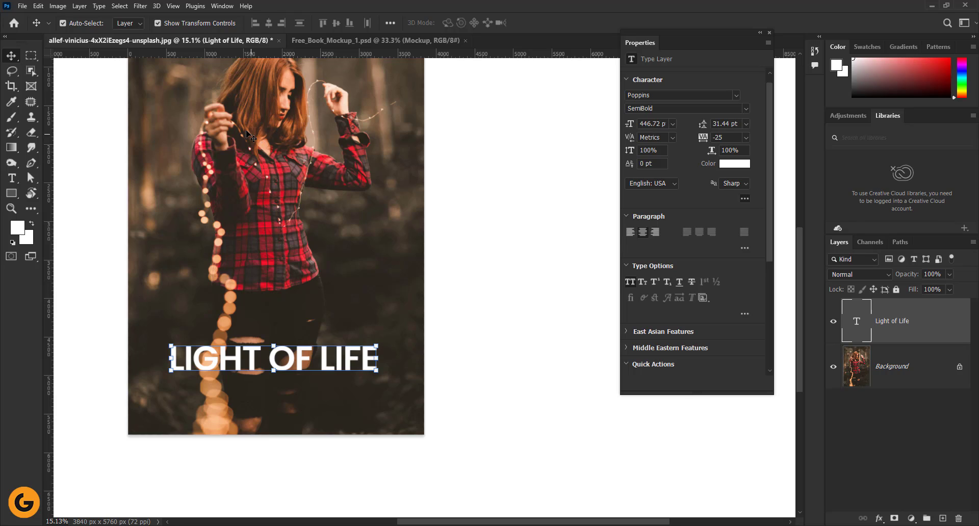
scroll(356, 207, "up", 2)
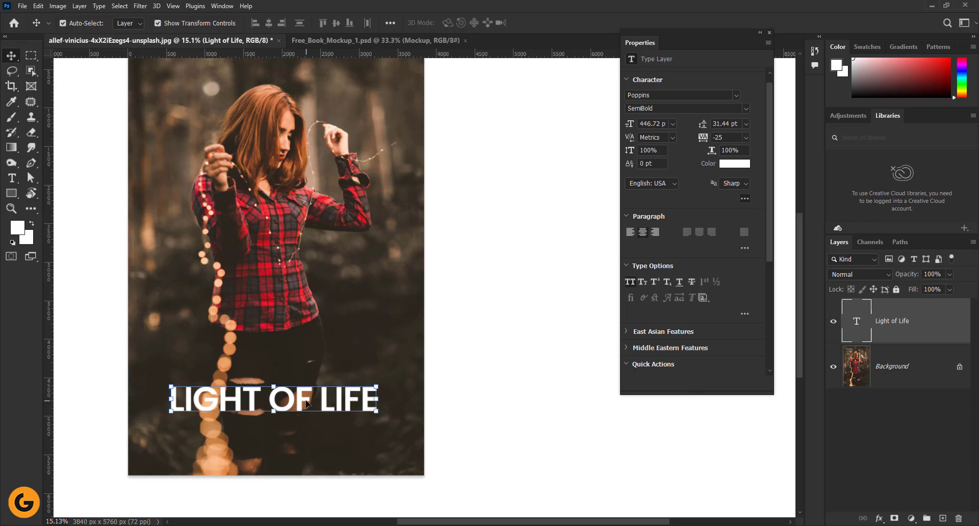
left_click_drag(307, 404, 302, 406)
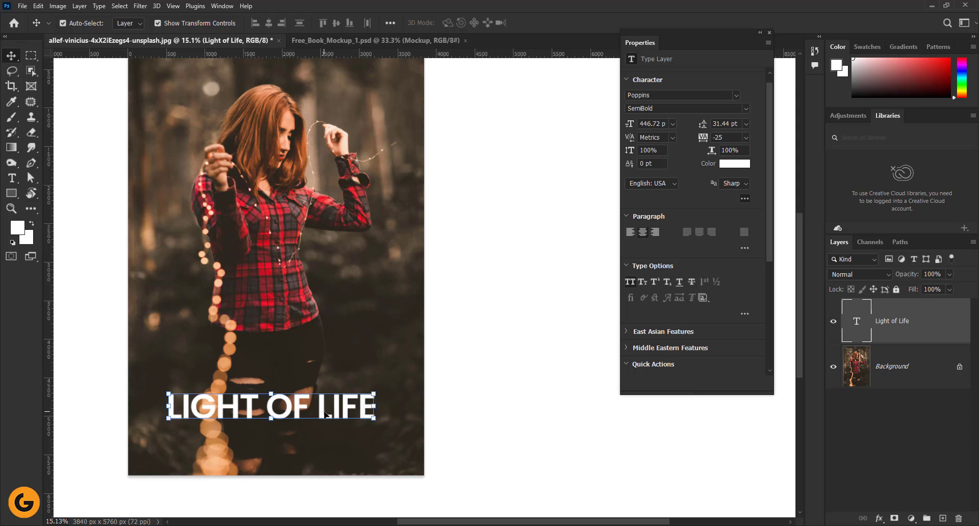
mouse_move(325, 413)
left_mouse_down()
mouse_move(334, 412)
mouse_move(325, 413)
left_mouse_up()
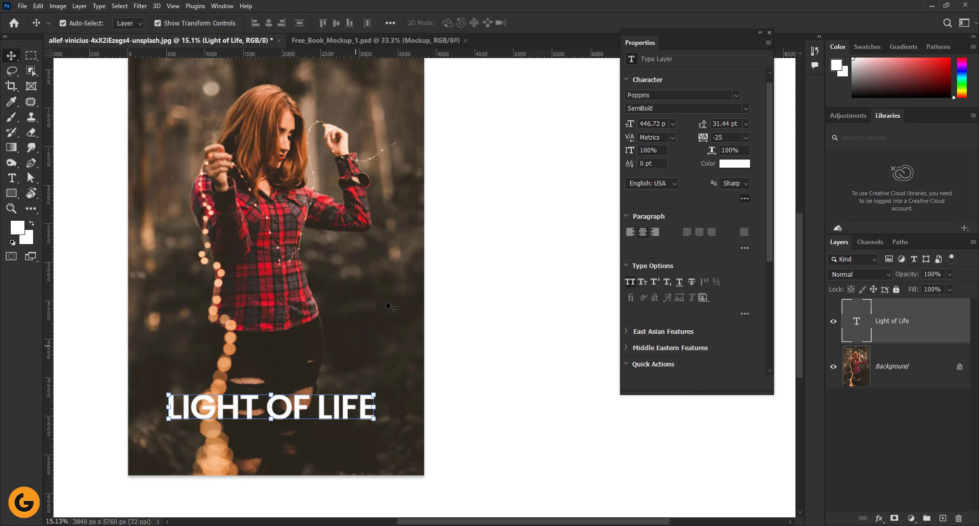
Nudge the title slightly up, then duplicate it just below and scale the copy down to 178.6 pt, aligned at the title's left edge.
scroll(437, 259, "down", 2)
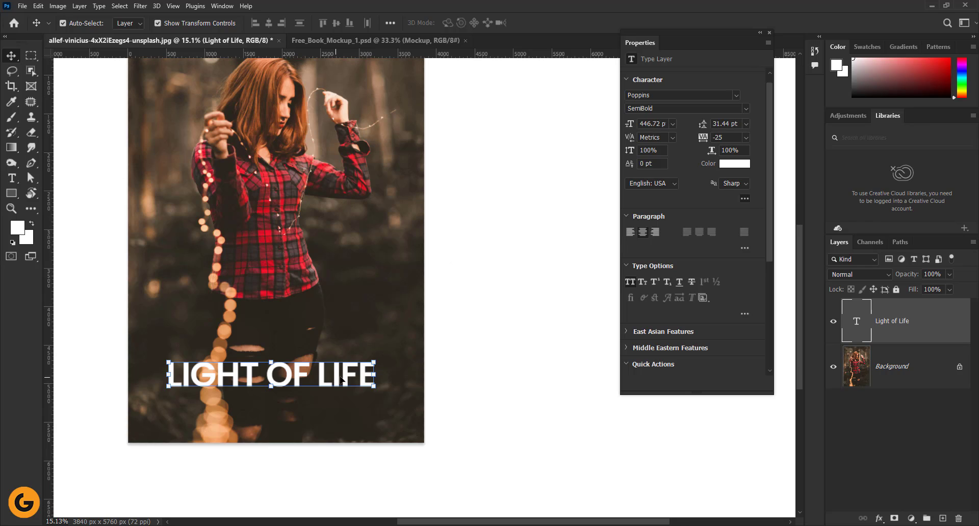
left_click_drag(341, 379, 344, 374)
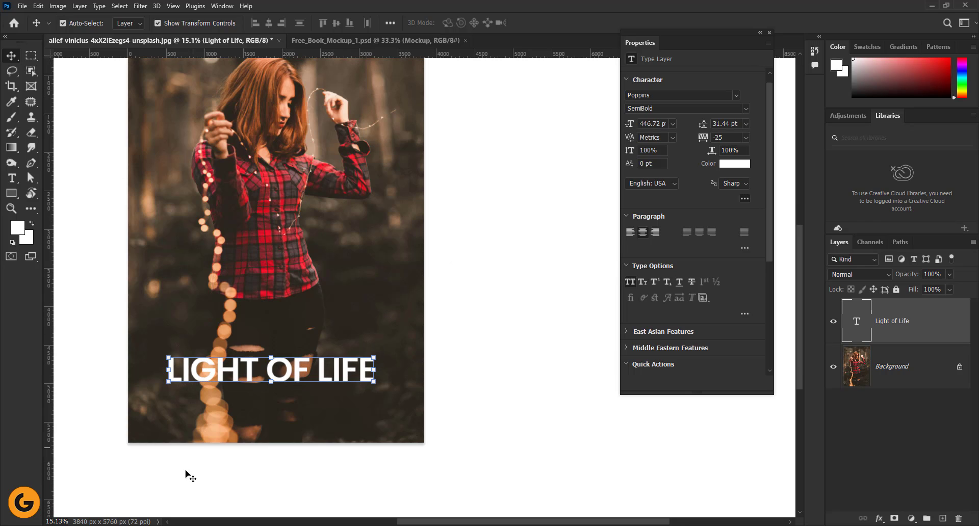
left_click_drag(238, 379, 233, 415)
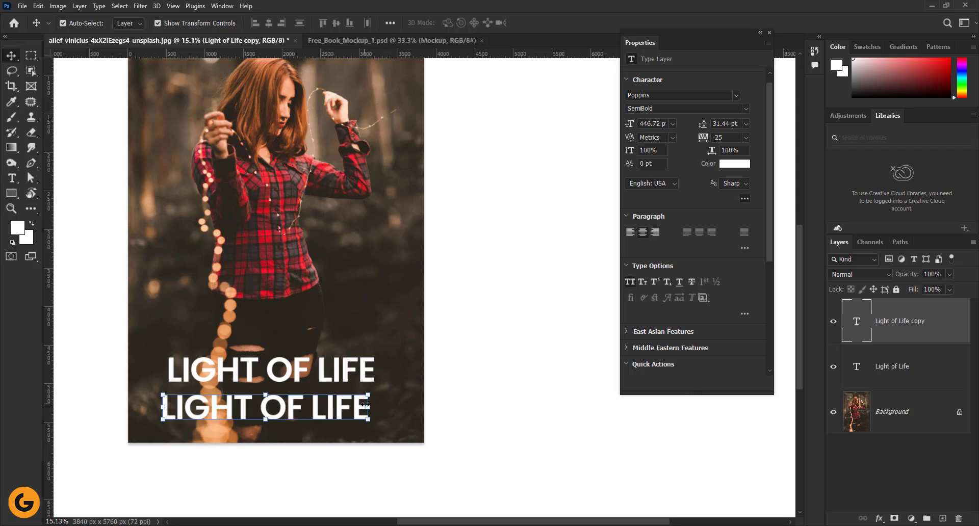
left_click_drag(369, 407, 240, 397)
left_click(581, 23)
Replace the smaller copy's text with "A TRUE STORY OF A COLLEGE GIRL".
double_click(240, 397)
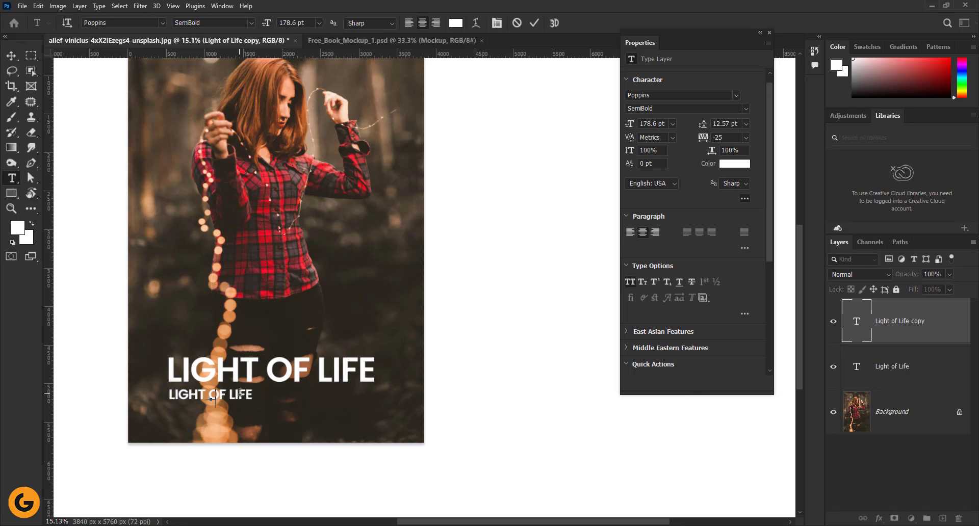
type("A S")
key("BackSpace")
type("TRUE")
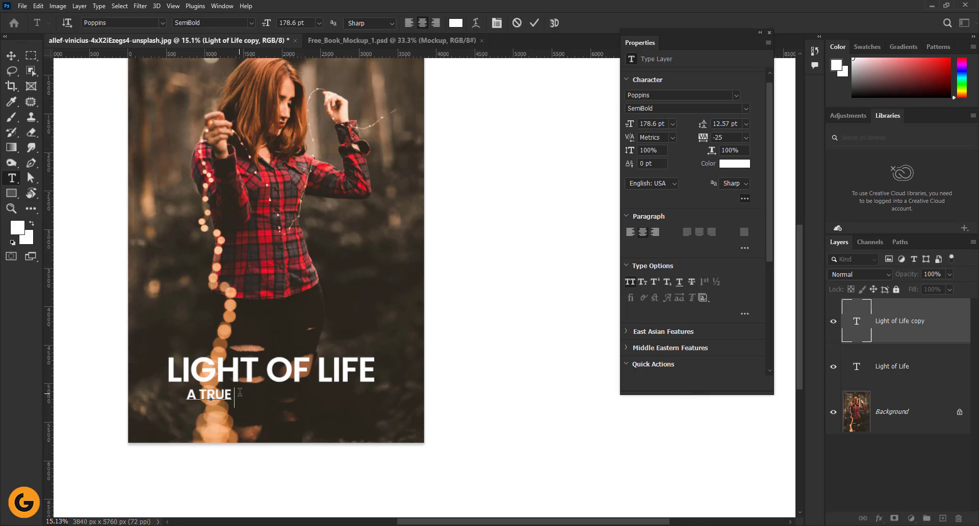
type(" STORY OF")
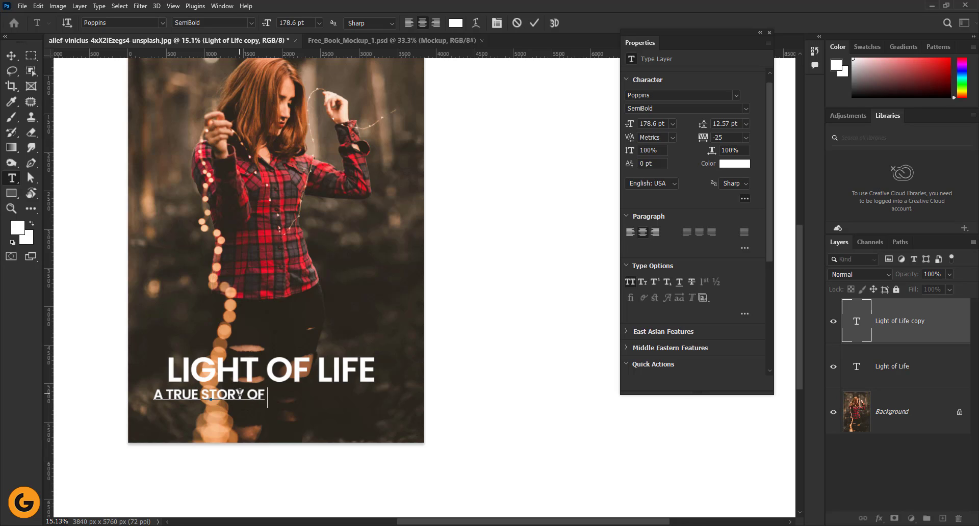
type(" A")
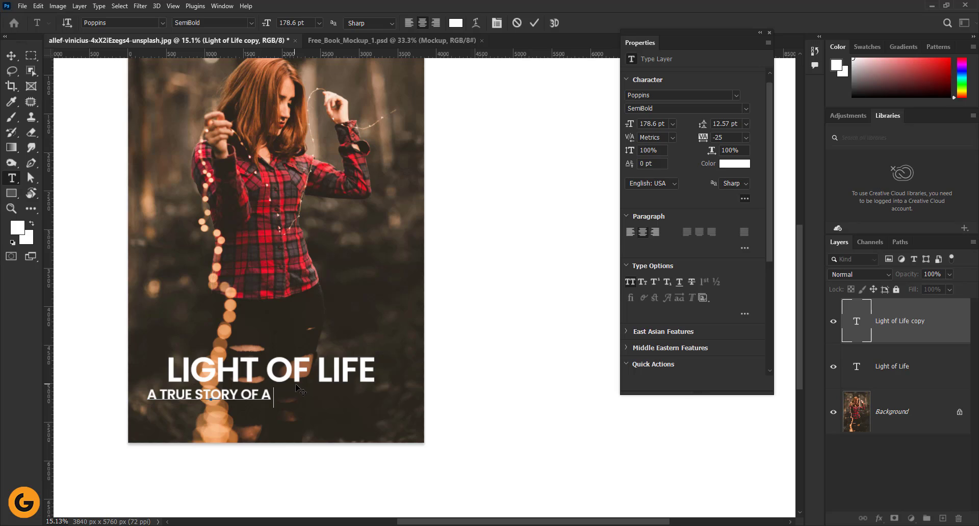
type("C")
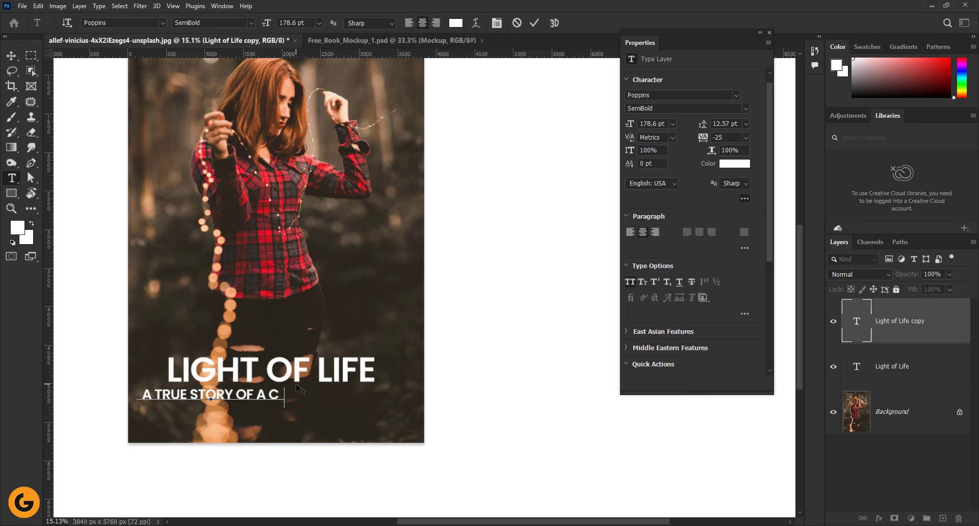
type("OLLEGE F")
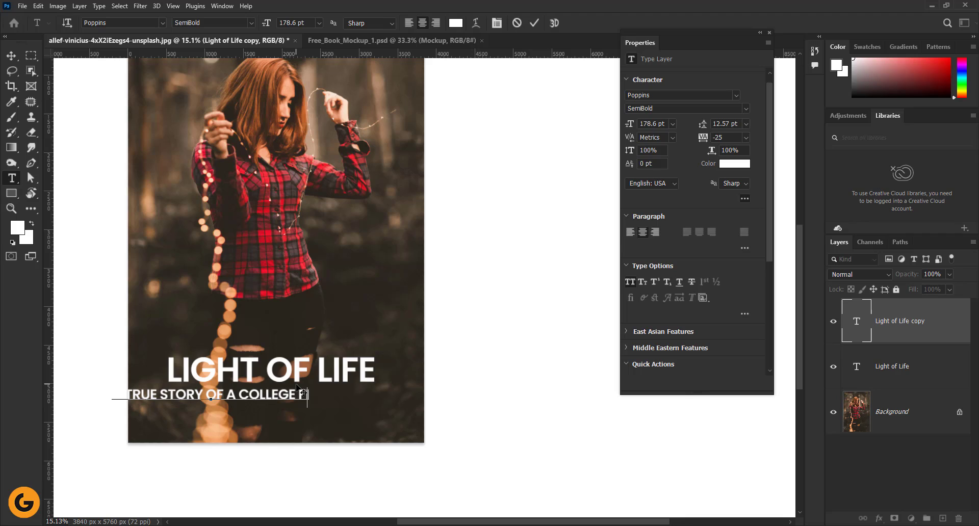
key("BackSpace")
type("GIRL")
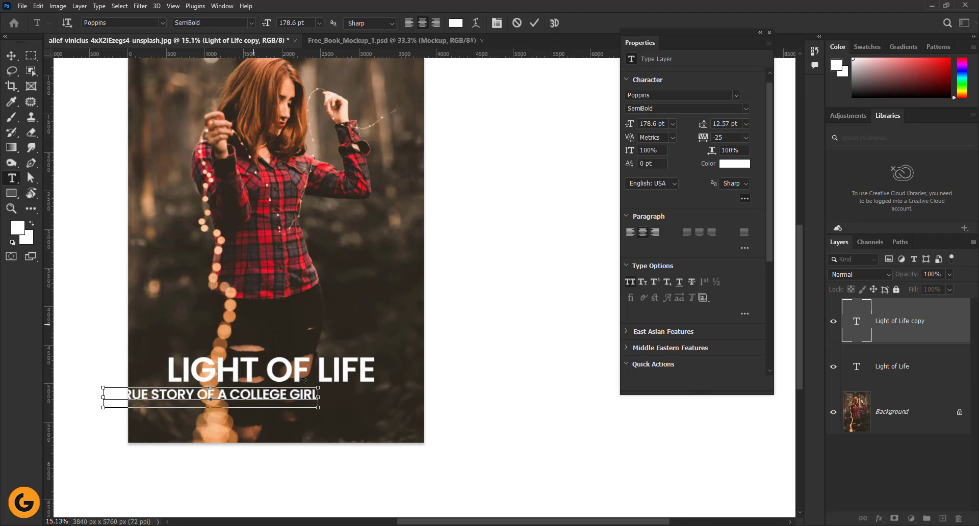
key("ctrl+a")
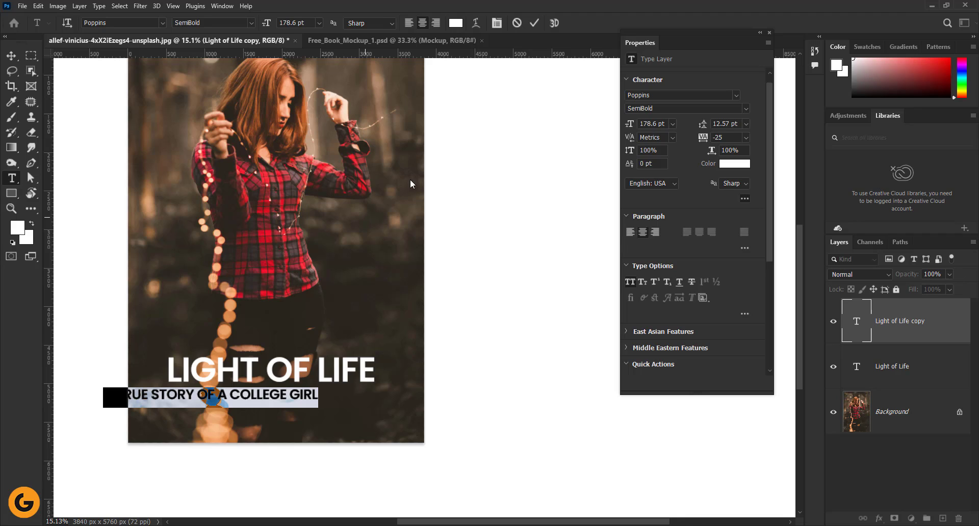
left_click(533, 23)
Move the subtitle under the title's left edge and scale it proportionally to 79.57%.
key("v")
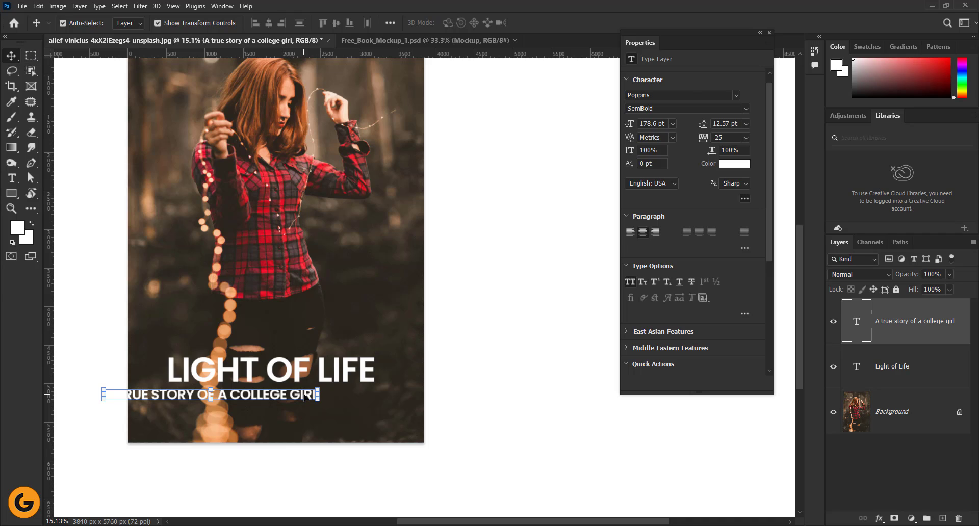
left_click_drag(304, 396, 338, 401)
left_click(580, 23)
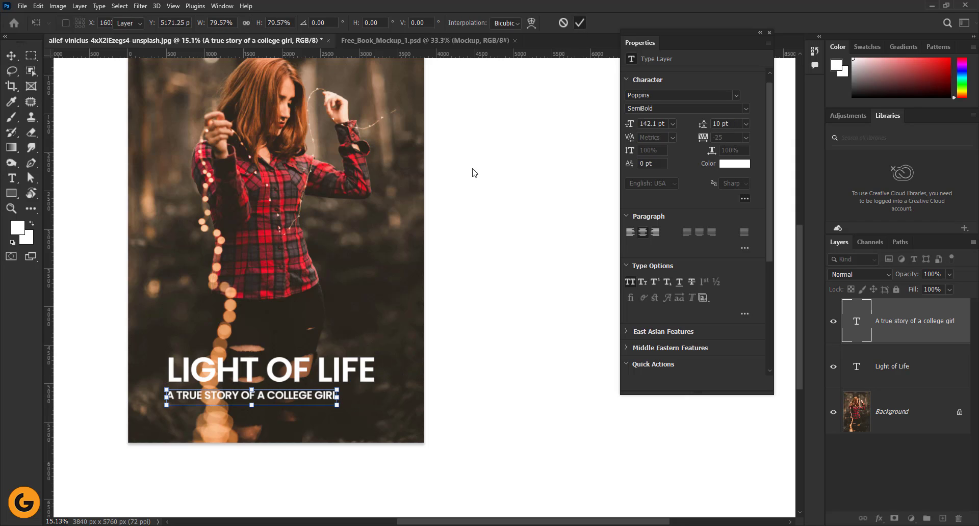
left_click(468, 247)
Scale the subtitle down to 89.38% and place it close beneath the title, aligned with its left edge.
left_click(292, 398)
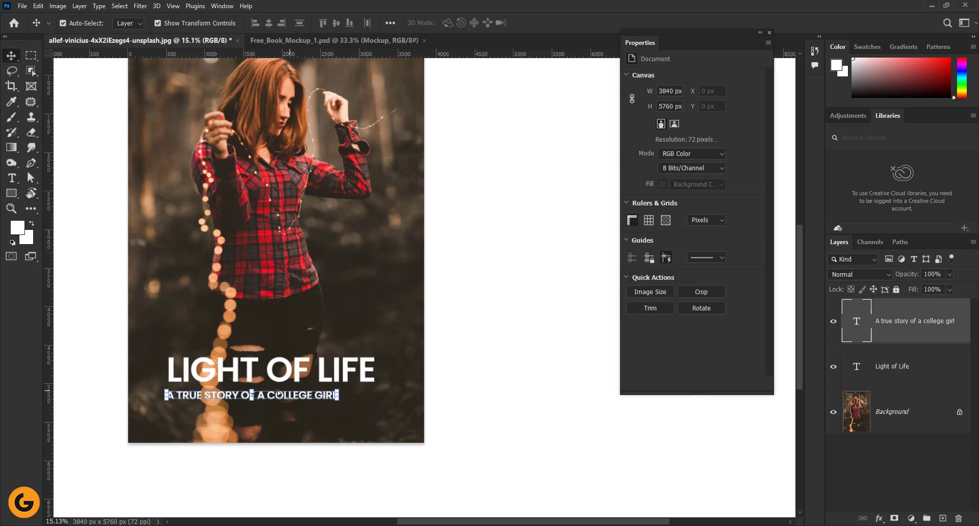
scroll(305, 390, "up", 2)
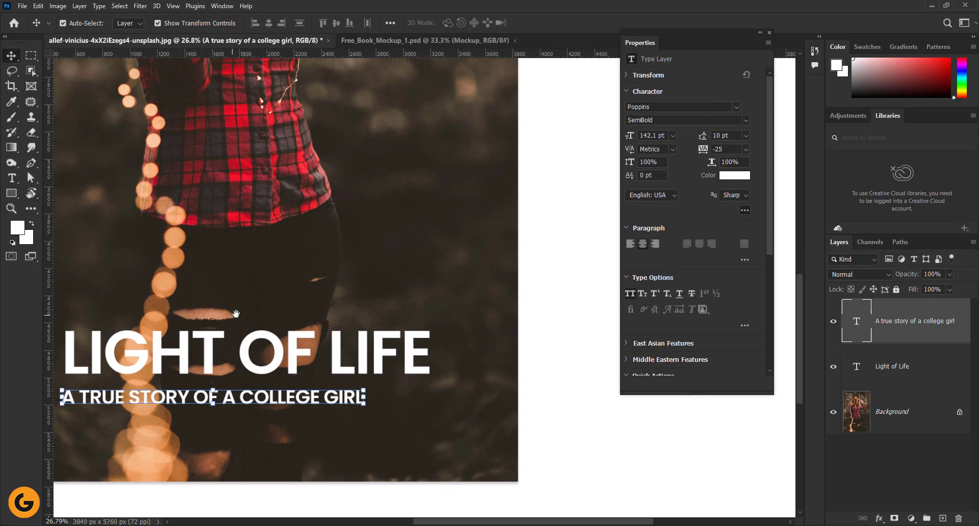
left_click_drag(236, 313, 297, 315)
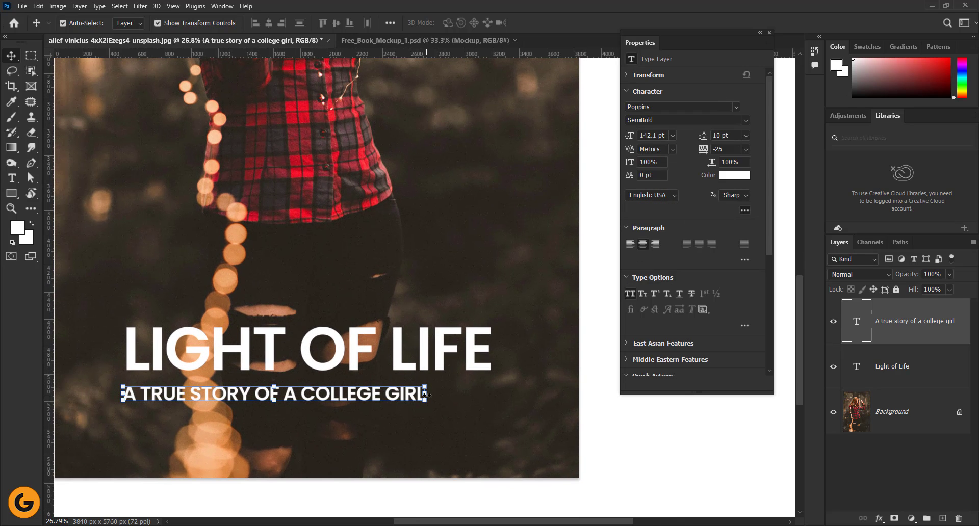
left_click_drag(427, 394, 395, 394)
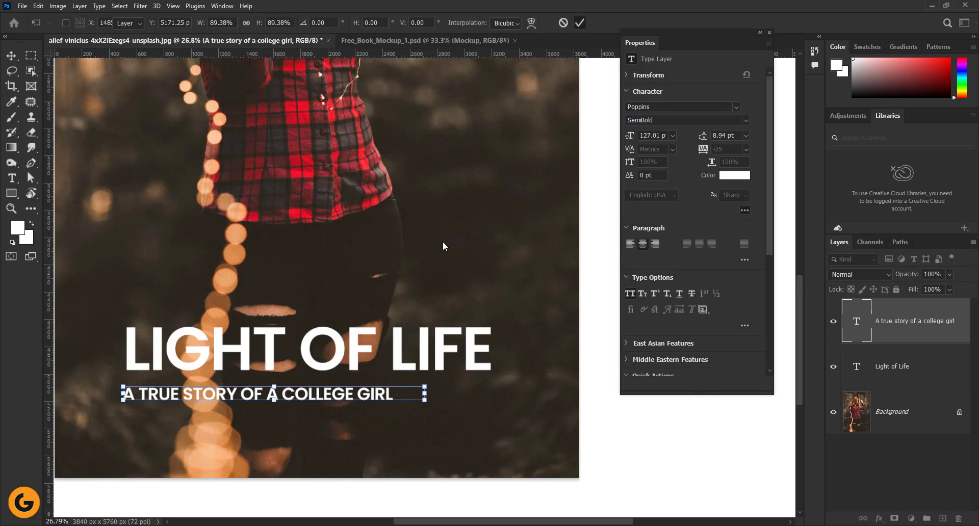
key("Return")
scroll(276, 329, "down", 2)
left_click_drag(286, 414, 288, 409)
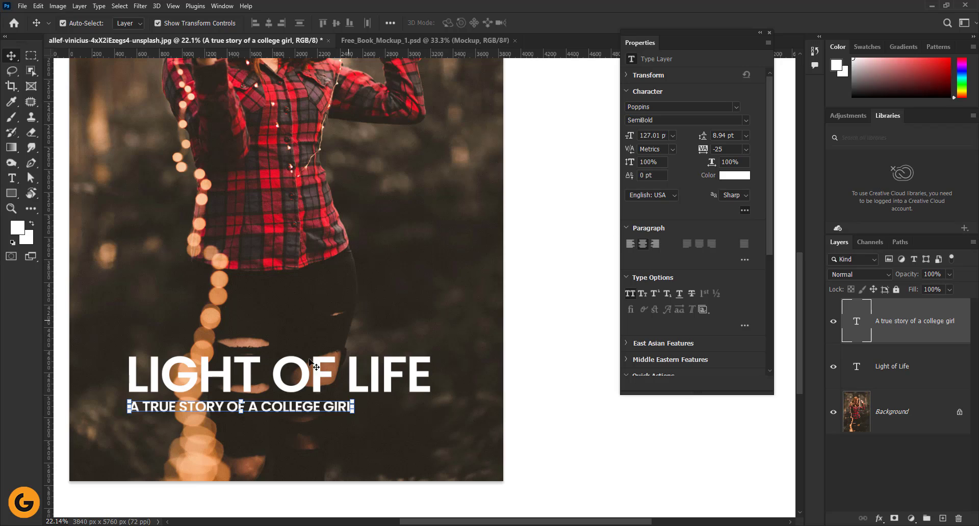
Set the subtitle's font style to Poppins Regular and realign it with the title's left edge.
left_click(747, 120)
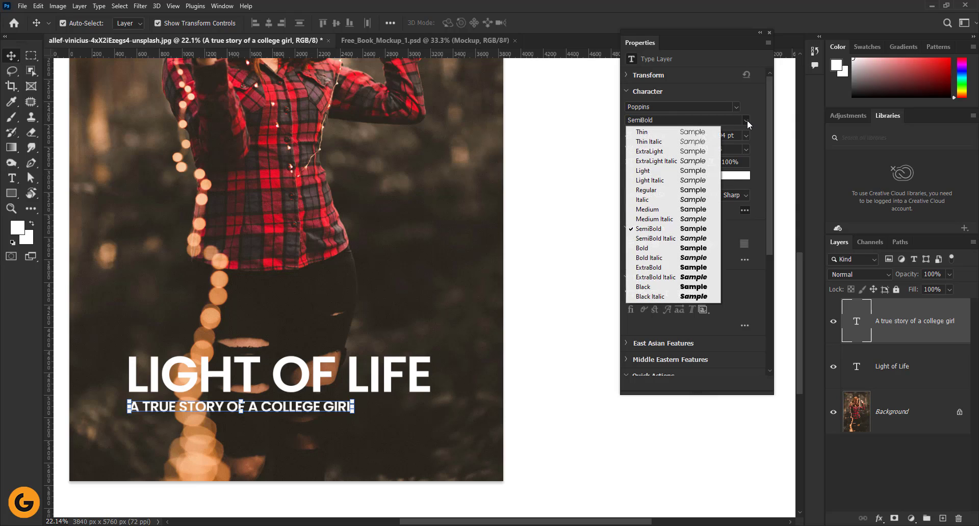
left_click(664, 194)
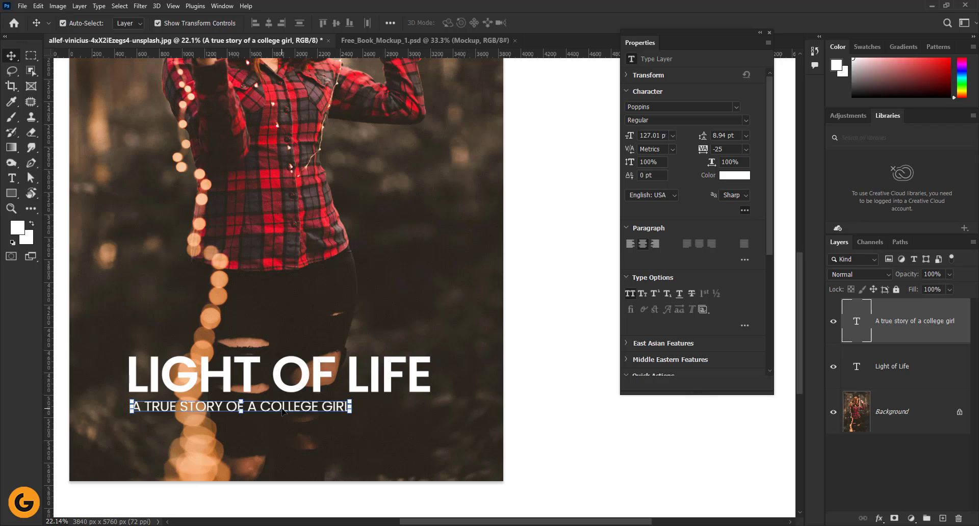
left_click_drag(284, 411, 283, 409)
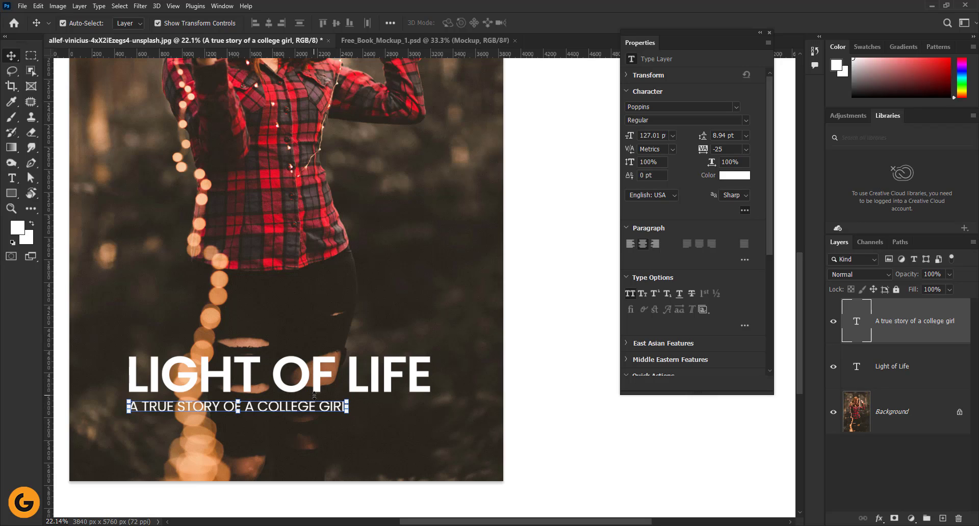
Set the subtitle's tracking to 100 and move it back under the title's left edge.
left_click(745, 149)
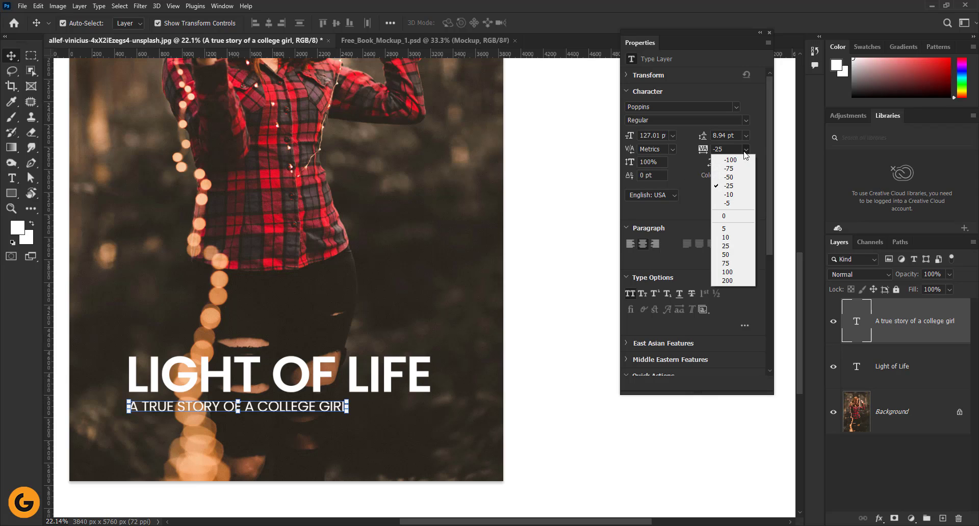
left_click(723, 273)
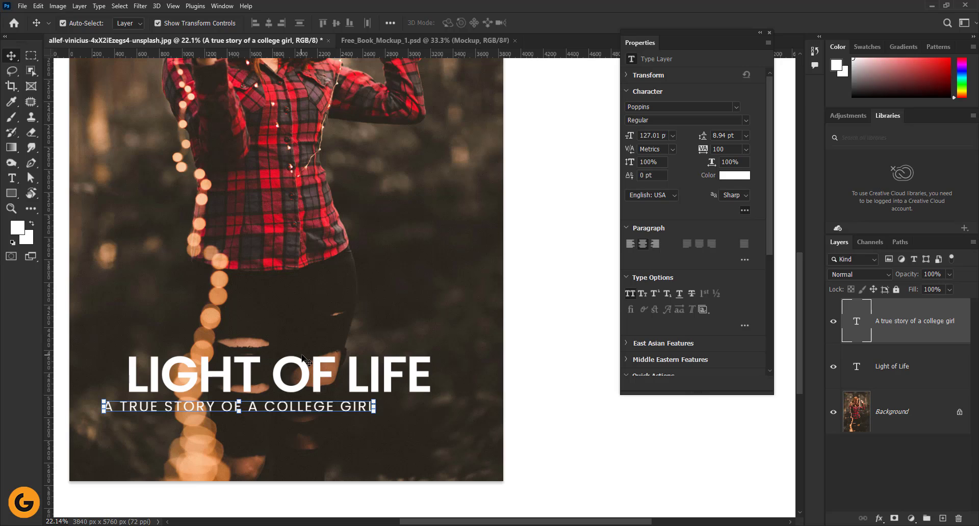
left_click_drag(320, 412, 342, 411)
Set the subtitle's tracking to 200 and shift it so it starts at the title's left edge.
left_click(746, 150)
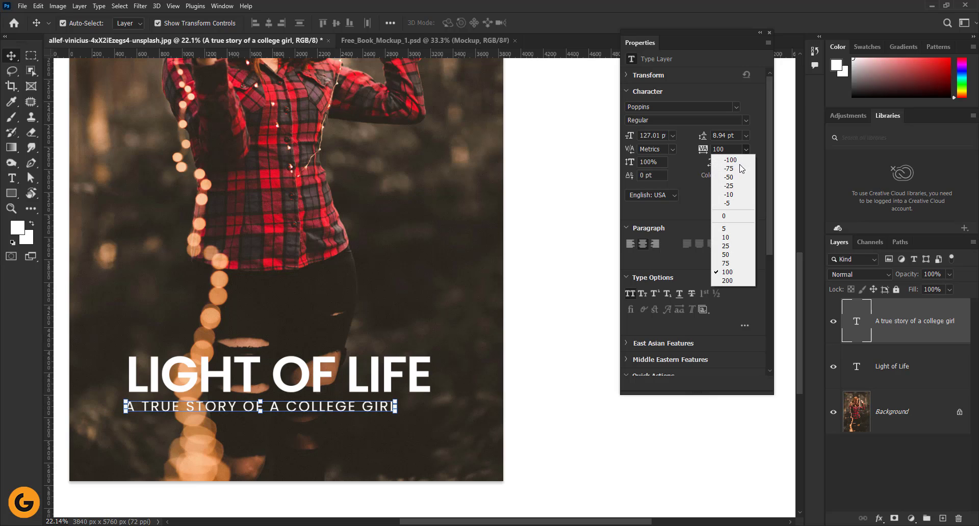
left_click(721, 280)
left_click_drag(340, 412, 364, 408)
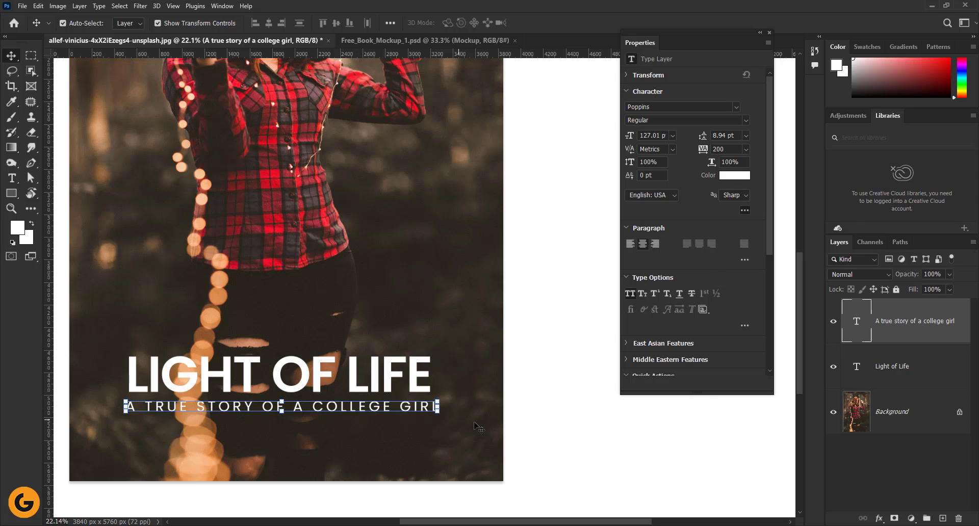
Scale the subtitle to 95.96% to match the title's width, and reduce it further to 87.53% with its left edge kept in place.
left_click_drag(438, 407, 422, 407)
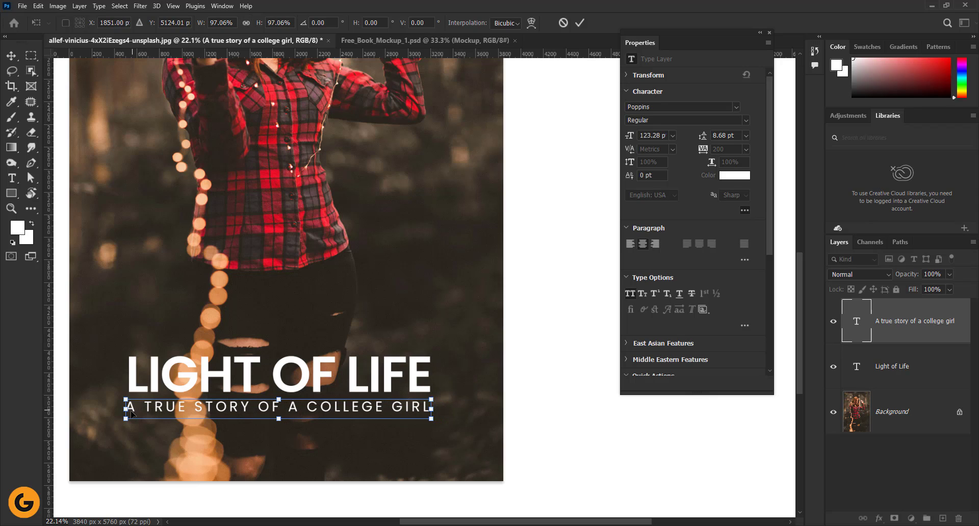
left_click_drag(127, 410, 130, 410)
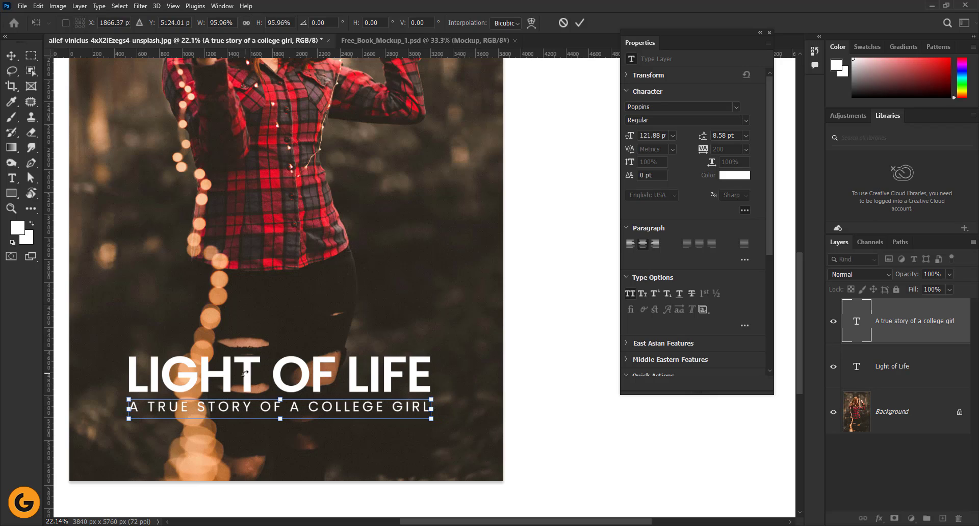
left_click(580, 22)
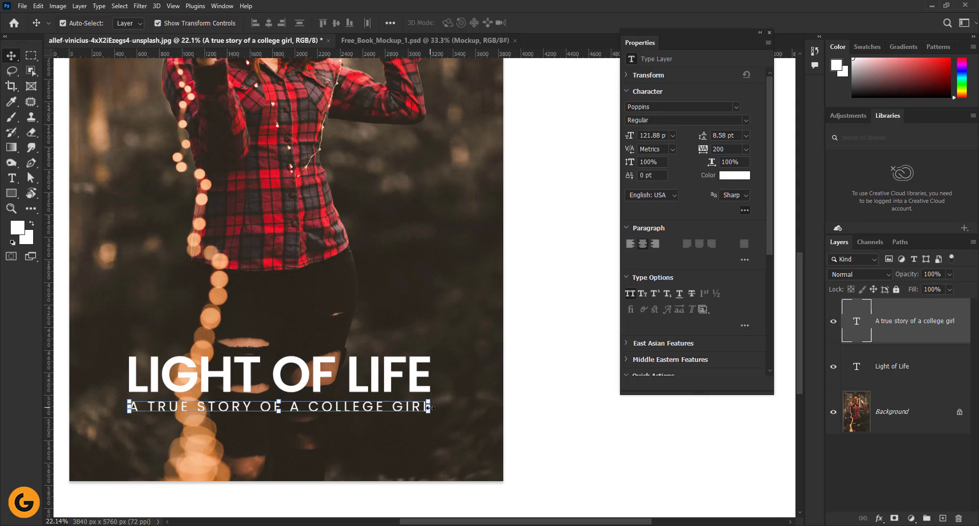
left_click_drag(429, 407, 394, 407)
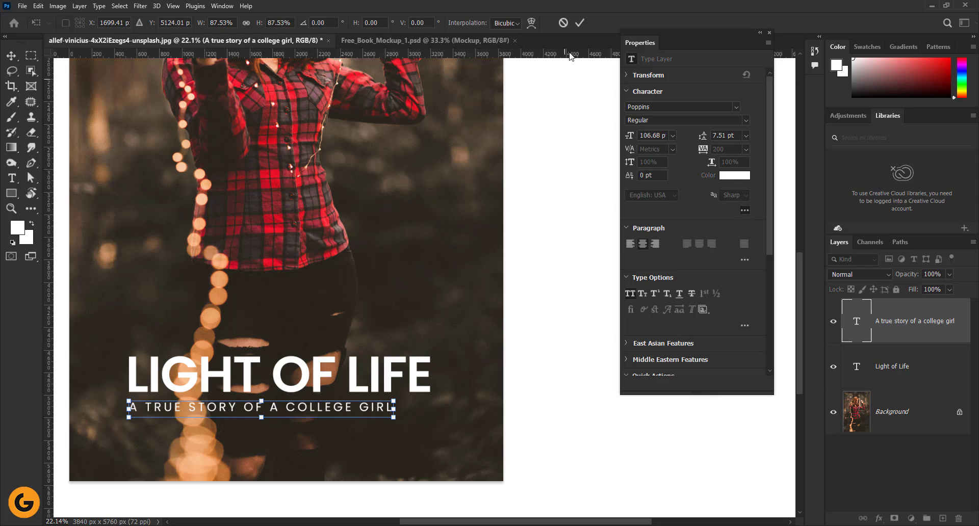
left_click(579, 23)
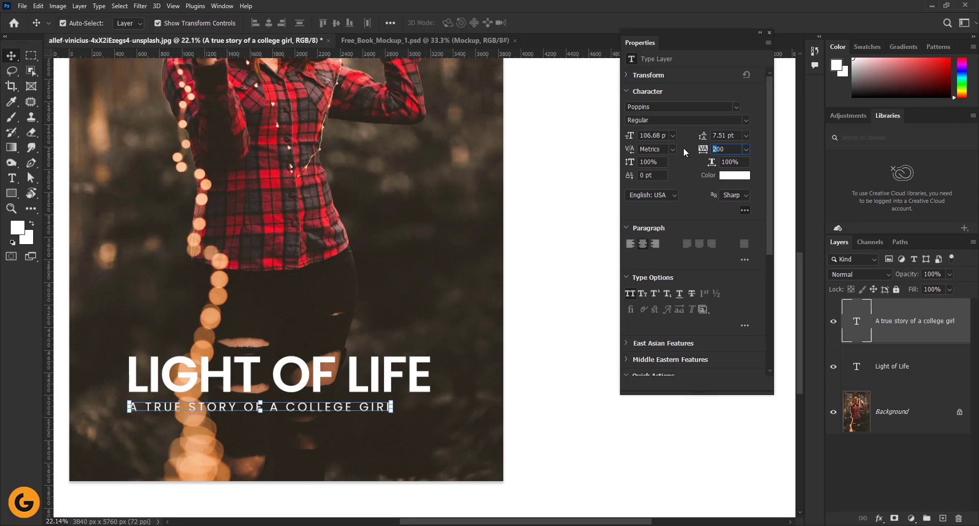
Set the subtitle's tracking to 400 and scale it to 89.99% so it spans the title's width.
type("4")
left_click(535, 255)
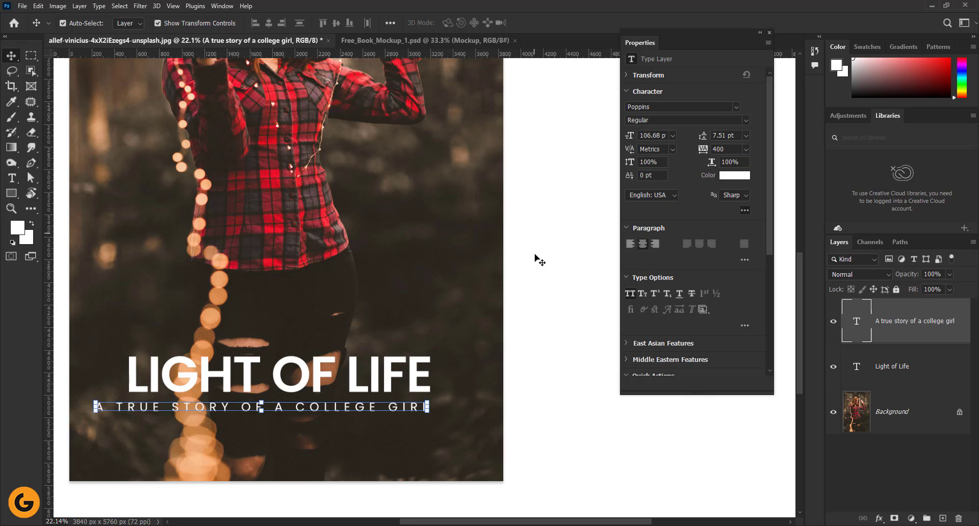
left_click_drag(98, 407, 131, 407)
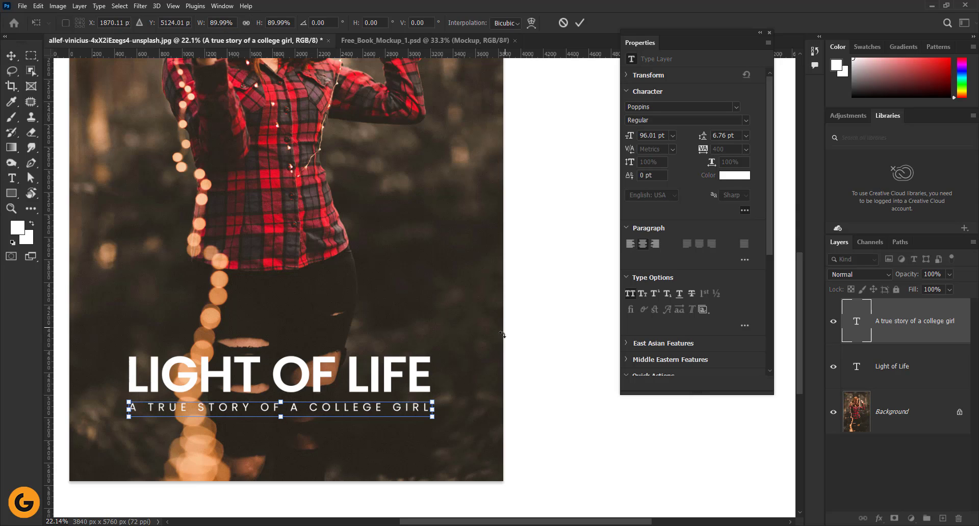
left_click(580, 23)
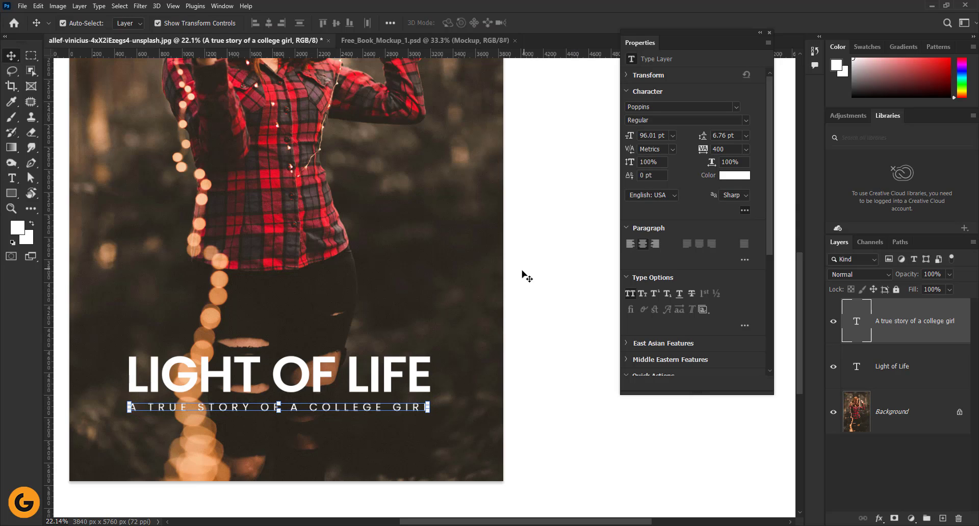
Select the title together with the subtitle and move both straight down towards the photo's lower edge.
left_click(410, 392, "shift")
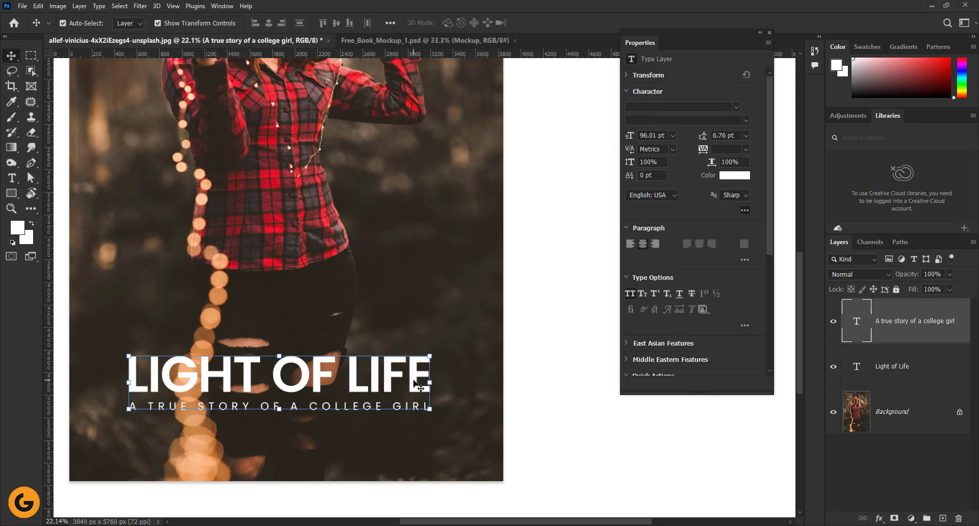
key("shift+Down")
key("shift+Down")
key("shift+Down")
key("shift+Down")
key("shift+Down")
key("shift+Down")
key("shift+Down")
key("shift+Down")
key("shift+Down")
key("shift+Down")
key("shift+Down")
key("shift+Down")
key("shift+Down")
key("shift+Down")
key("shift+Down")
key("shift+Down")
key("shift+Down")
key("shift+Down")
key("shift+Down")
key("shift+Down")
key("shift+Down")
key("shift+Down")
key("shift+Down")
key("shift+Down")
key("shift+Down")
key("shift+Down")
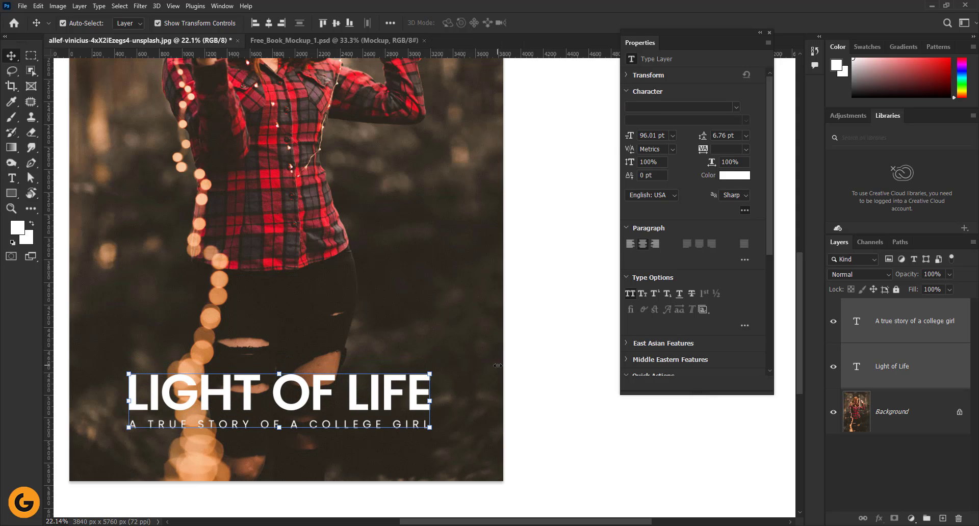
Move the title and subtitle together further straight down towards the photo's lower edge.
key("shift+Down")
key("shift+Down")
key("shift+Down")
key("shift+Down")
key("shift+Down")
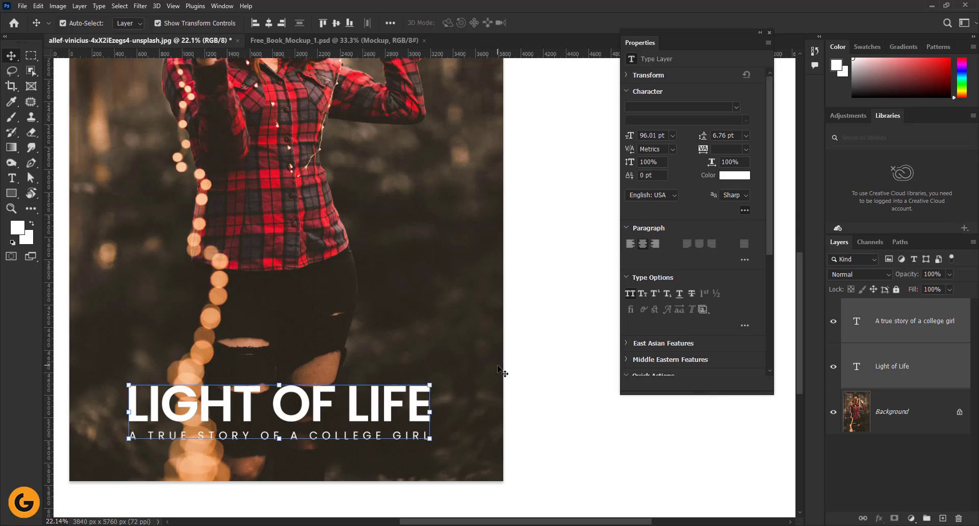
left_click(586, 426)
Shift the subtitle slightly upwards so it sits closer beneath the title.
left_click(417, 442)
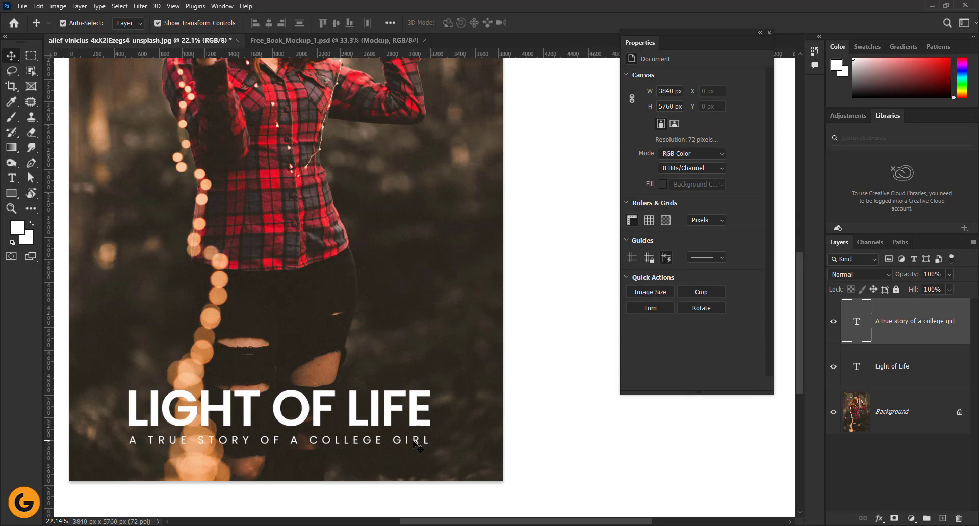
left_click(546, 431)
left_click(424, 442)
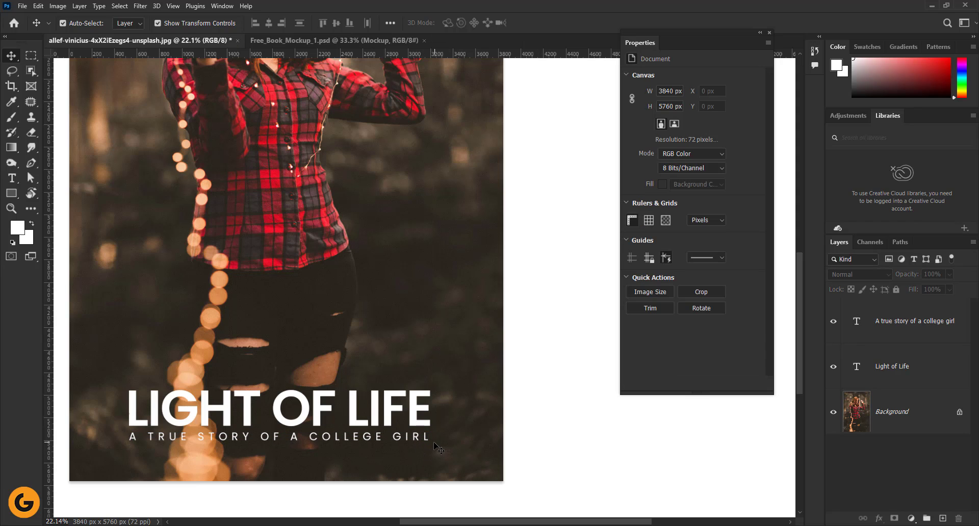
Scale the subtitle to 100.96% so that its end lines up with the end of the title.
scroll(428, 436, "up", 3)
left_click_drag(428, 434, 443, 439)
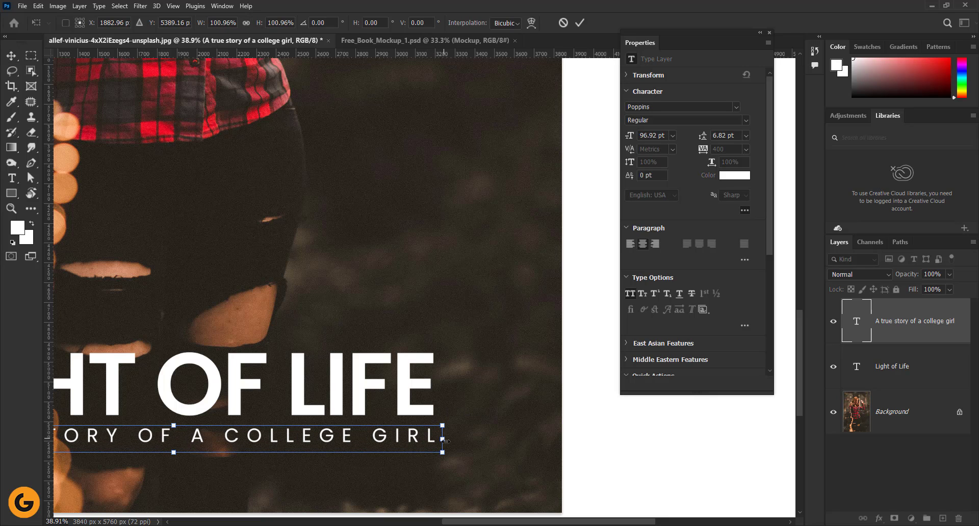
left_click(580, 22)
left_click(572, 173)
scroll(508, 199, "down", 4)
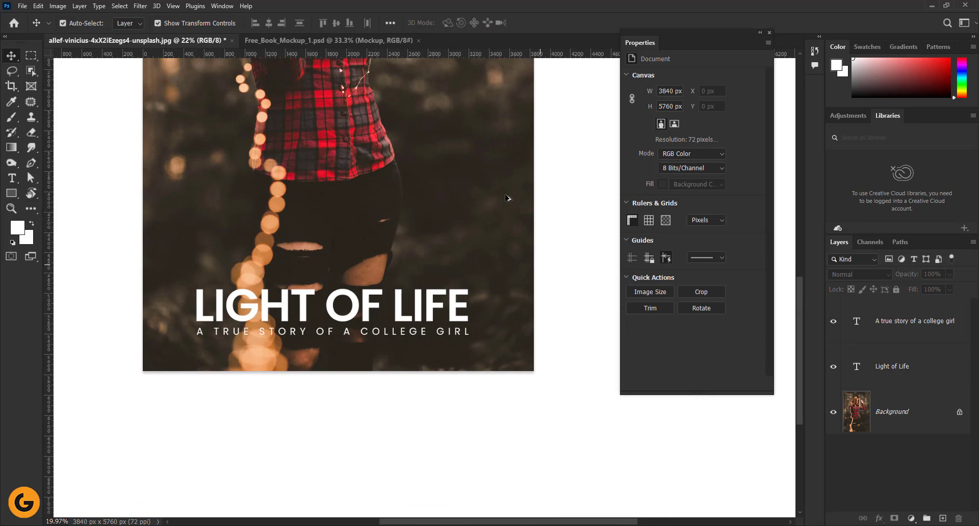
Select the title together with the subtitle and nudge both slightly up and to the right on the cover.
left_click_drag(437, 155, 352, 273)
scroll(377, 245, "down", 2)
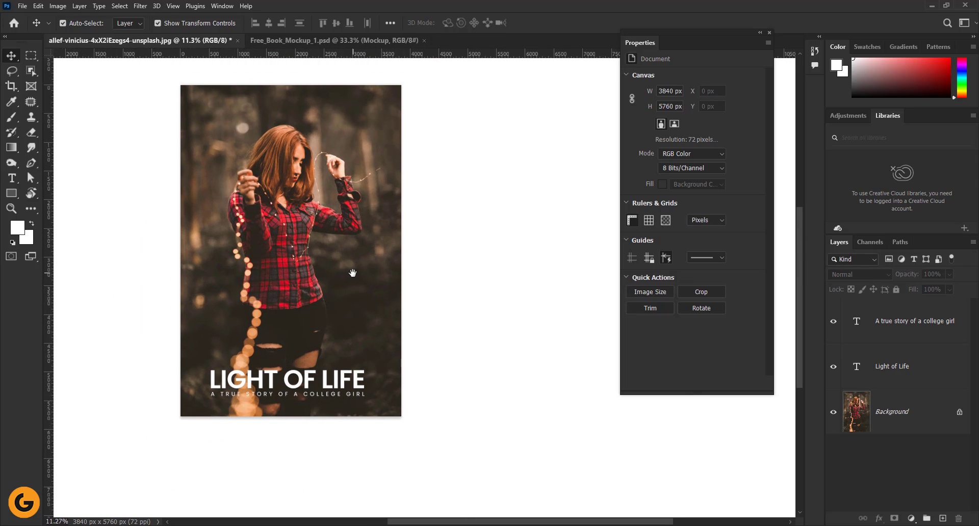
left_click(268, 379)
key("ctrl+t")
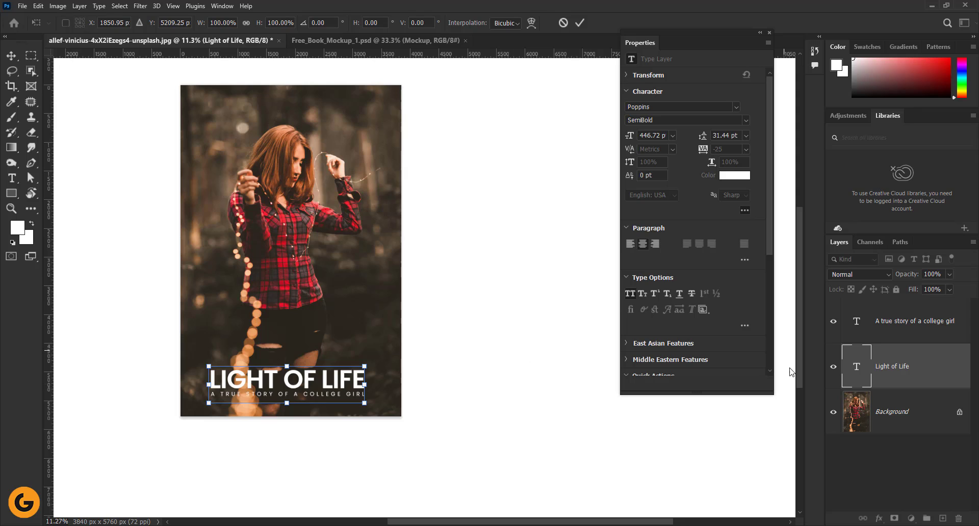
left_click(868, 329, "shift")
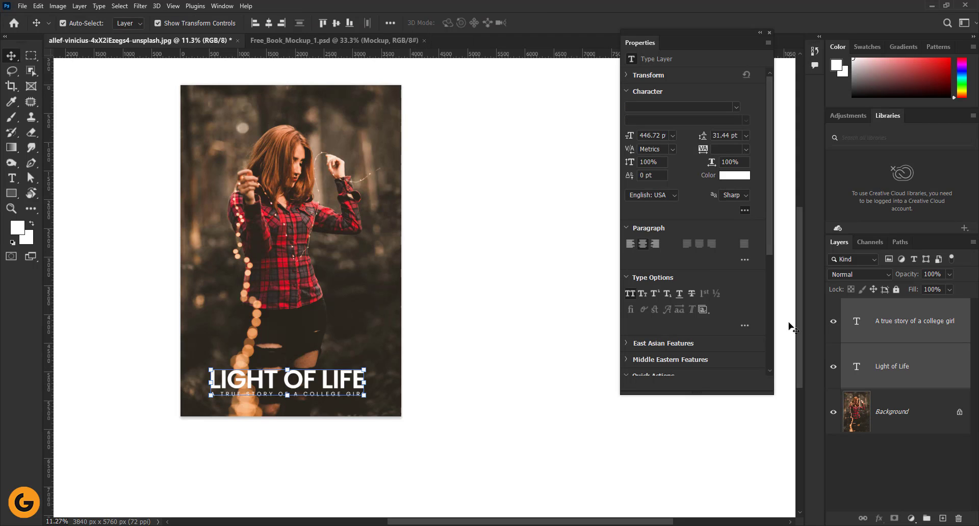
key("shift+Up")
key("shift+Up")
key("shift+Up")
key("shift+Right")
key("shift+Right")
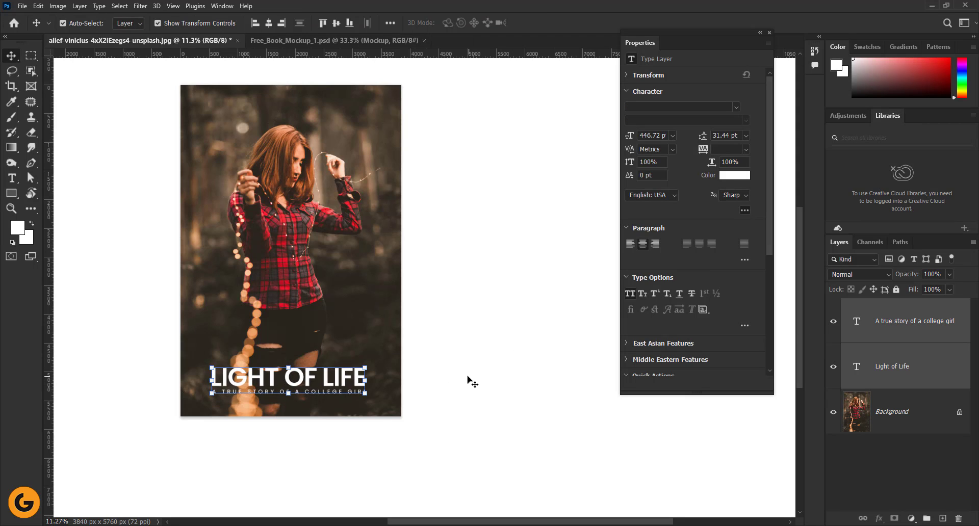
key("shift+Up")
key("shift+Up")
left_click(467, 377)
Detach the layer list, place it beside the photo and lengthen it so that all layers fit.
left_click_drag(446, 315, 374, 320)
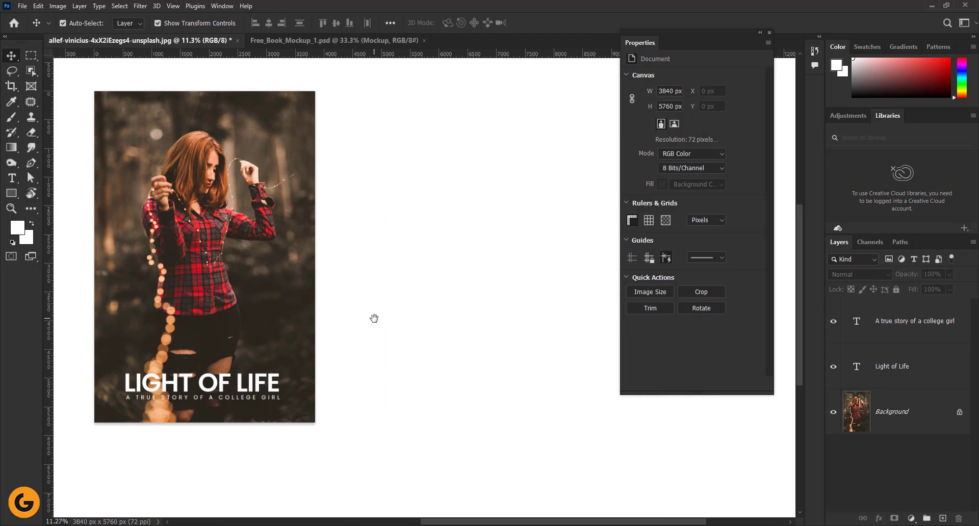
scroll(175, 406, "up", 3)
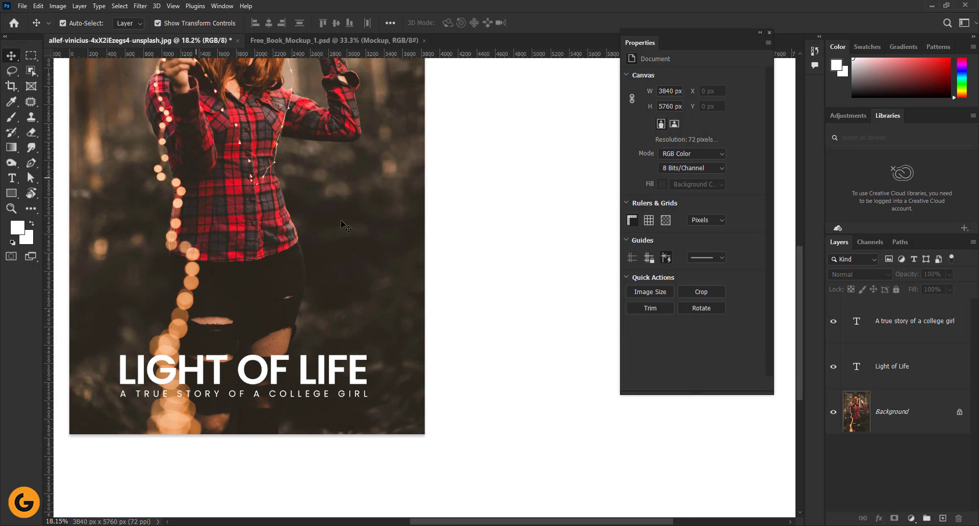
scroll(347, 224, "down", 2)
left_click_drag(346, 142, 338, 188)
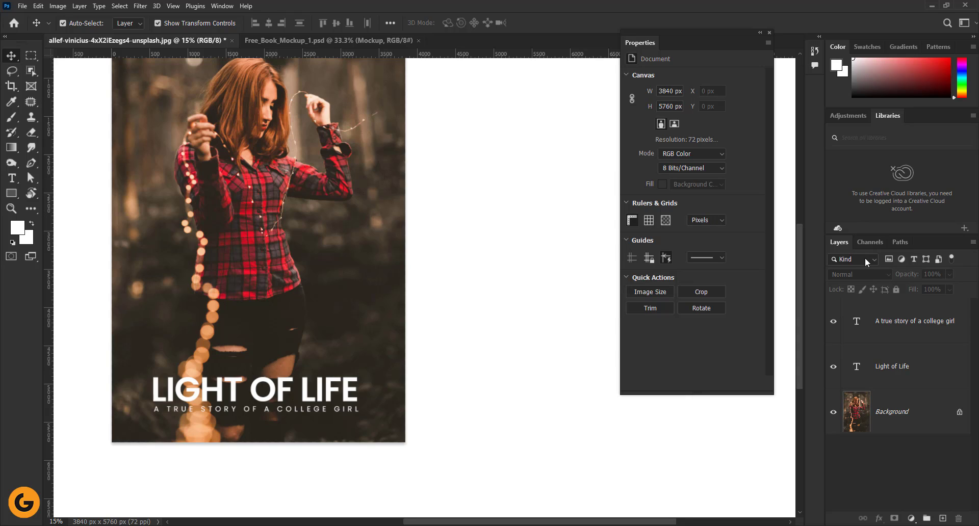
left_click_drag(839, 242, 452, 24)
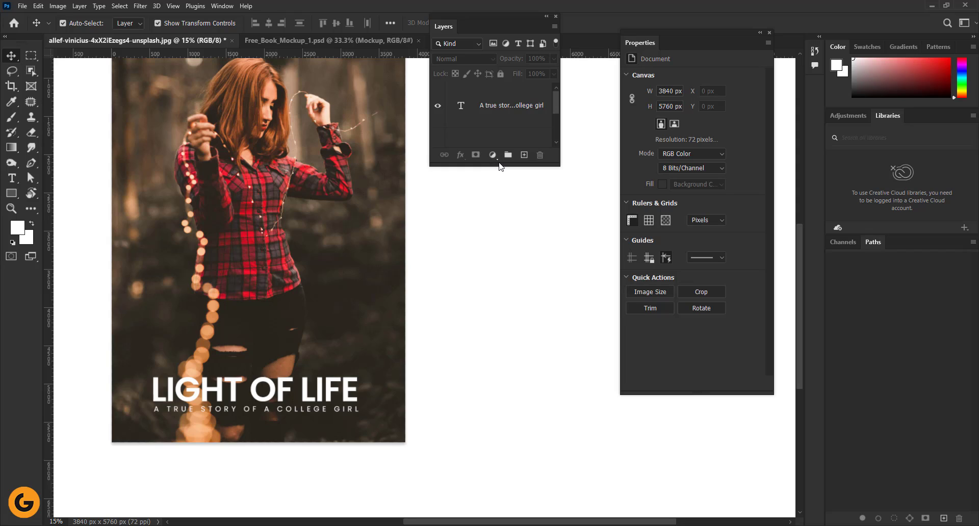
left_click_drag(502, 166, 502, 364)
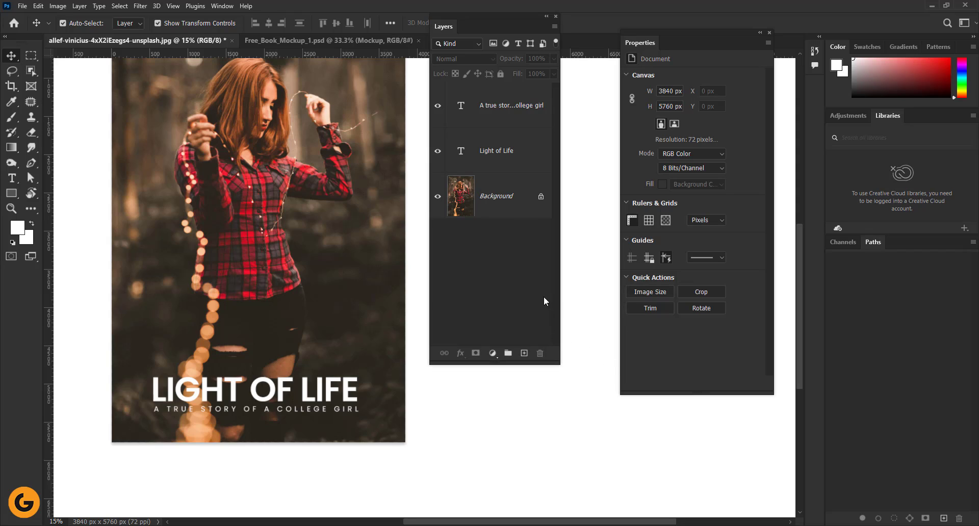
Unlock the Background layer and add a gradient fill layer directly above the photo.
left_click(540, 196)
left_click(493, 353)
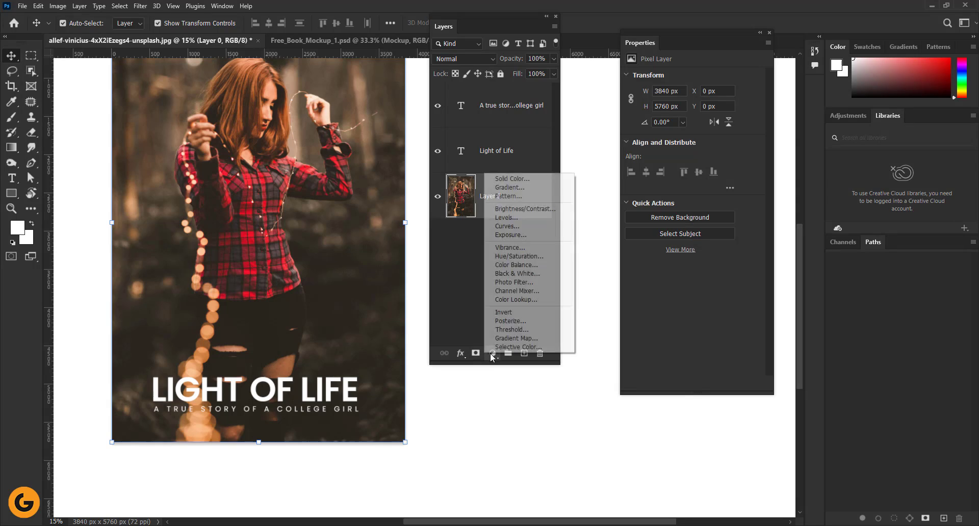
left_click(530, 187)
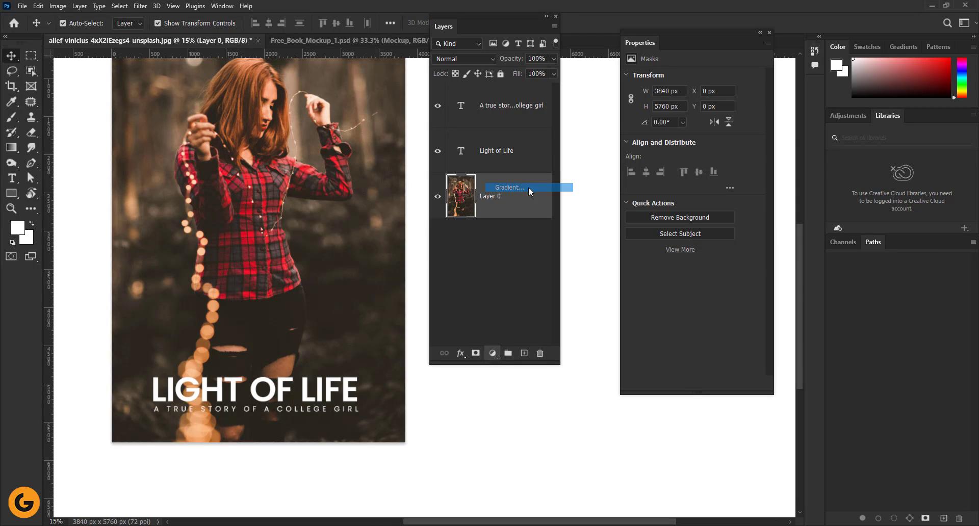
Set the gradient's starting colour stop to 000000 and apply the linear black-to-transparent fill at 90°.
left_click(714, 272)
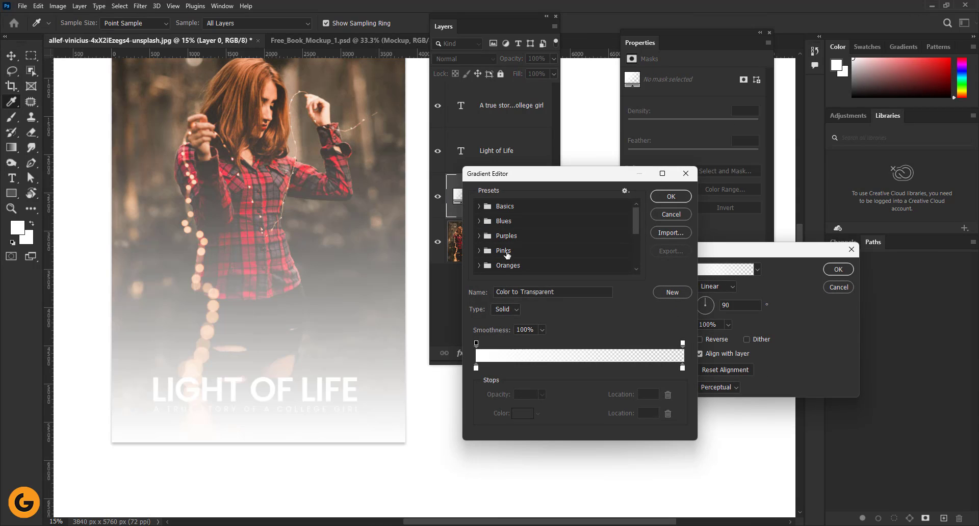
left_click(476, 368)
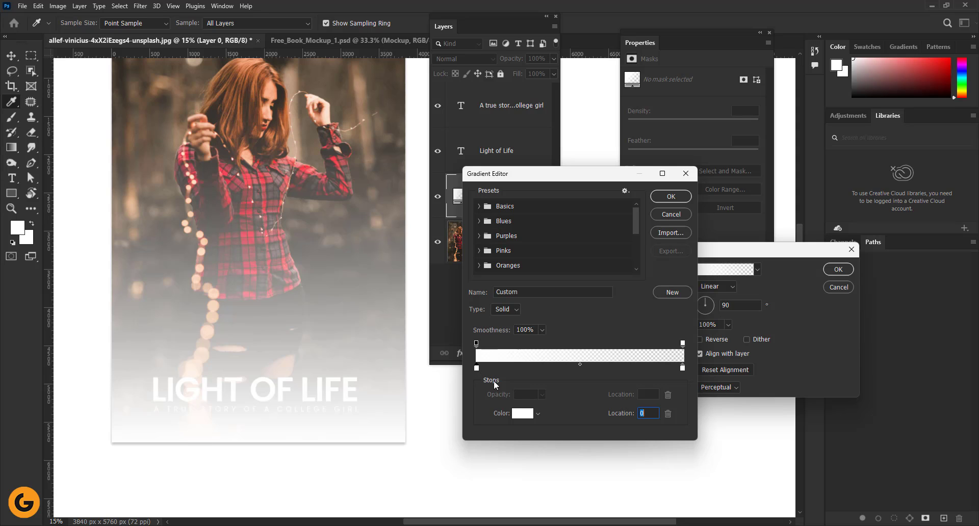
left_click(518, 413)
type("000000")
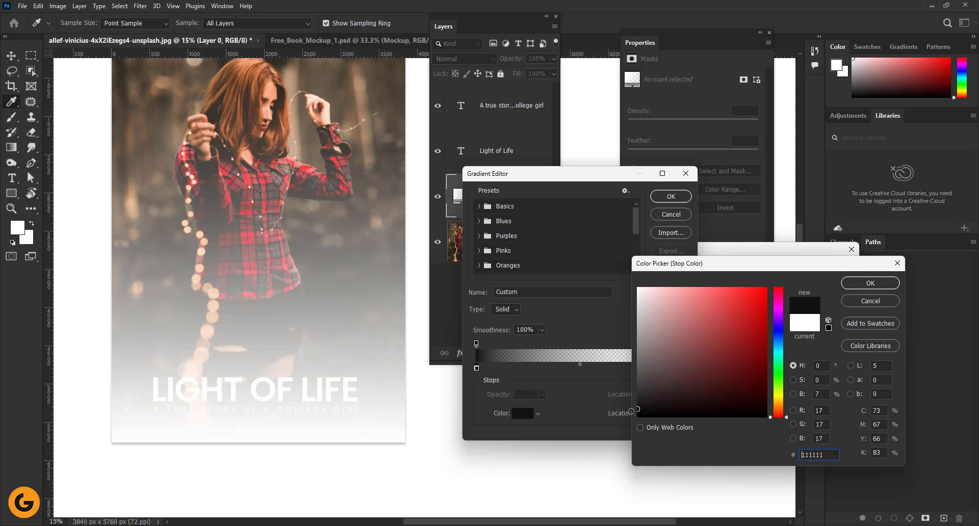
left_click(854, 286)
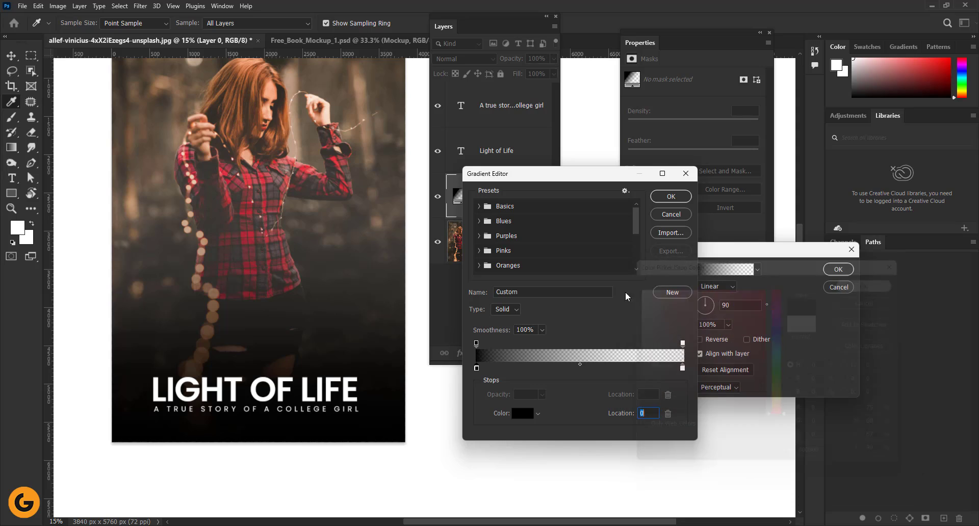
left_click(665, 198)
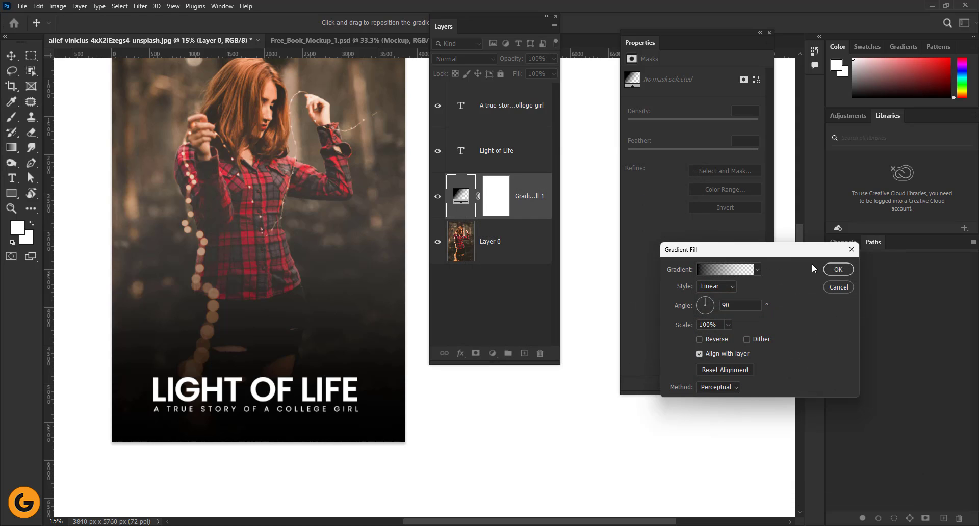
left_click(839, 269)
left_click(473, 403)
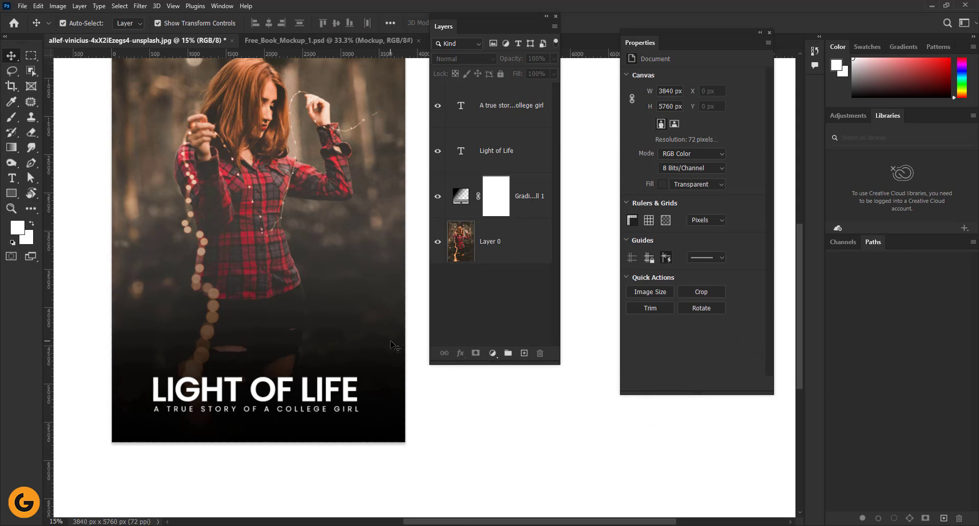
Set the gradient fill layer's blend mode to Soft Light and adjust its opacity.
scroll(266, 321, "down", 2)
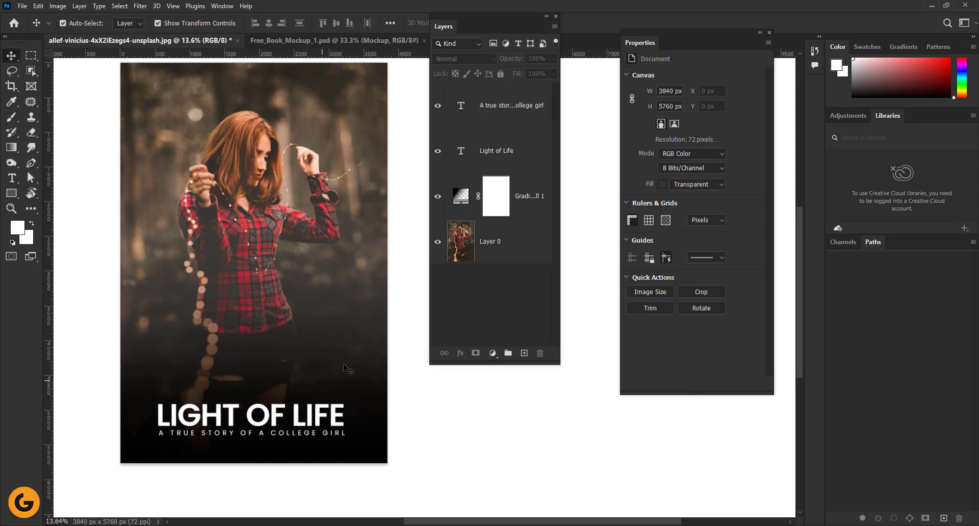
left_click(458, 210)
left_click(491, 60)
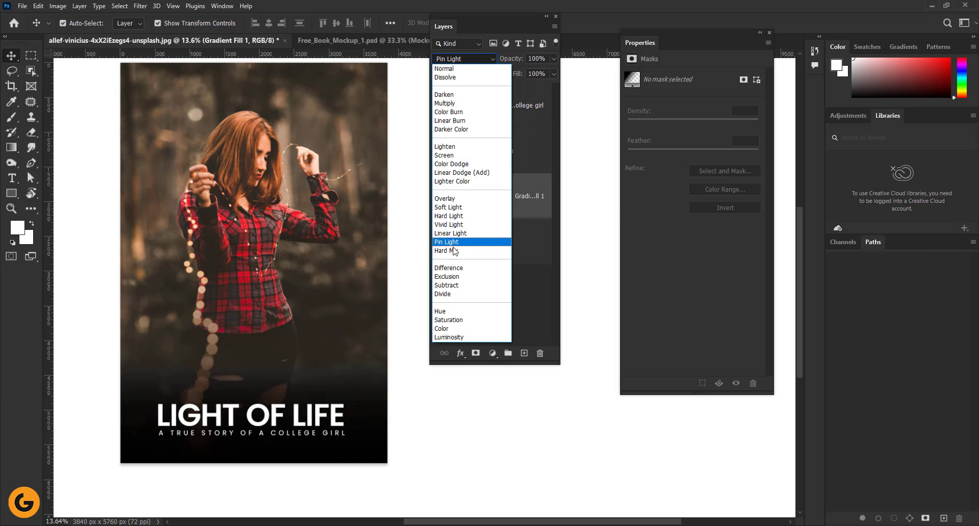
left_click(455, 210)
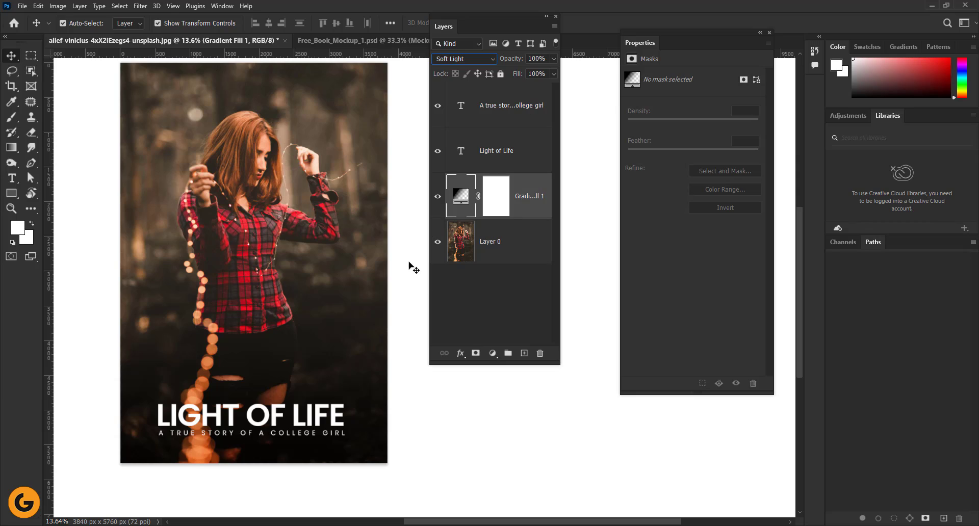
left_click(554, 61)
left_click_drag(542, 75, 540, 75)
left_click(390, 360)
scroll(306, 329, "down", 3)
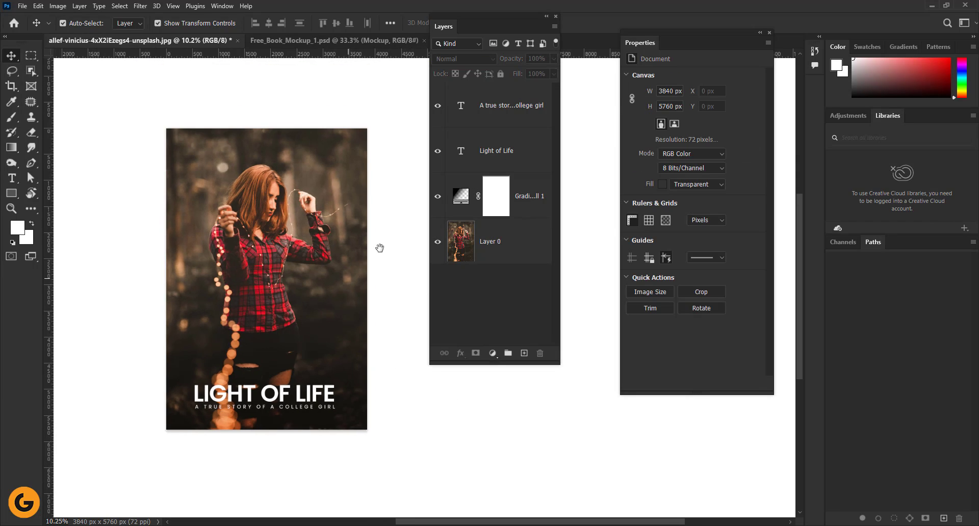
Move the floating layer list lower, select all layers from the subtitle to Layer 0 and group them.
left_click_drag(379, 248, 322, 247)
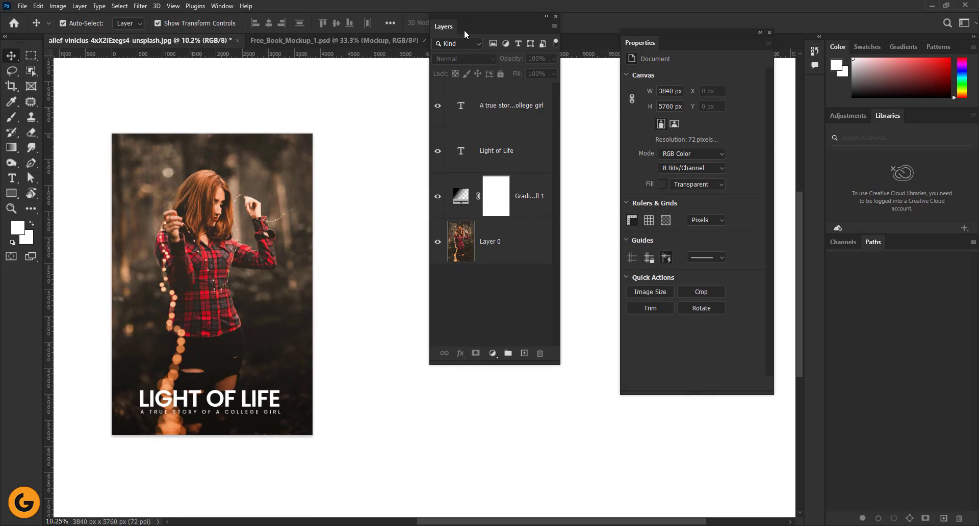
left_click_drag(464, 30, 504, 130)
left_click(513, 209)
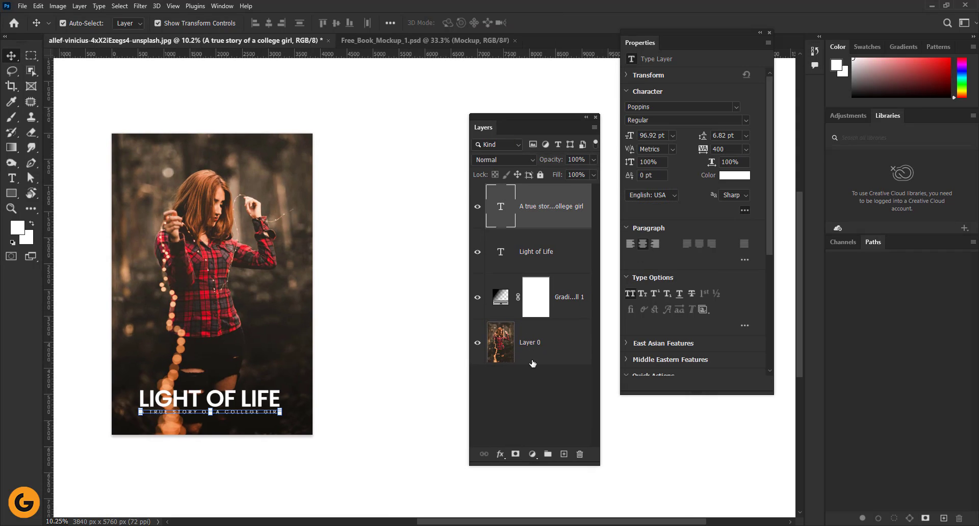
left_click(540, 353, "shift")
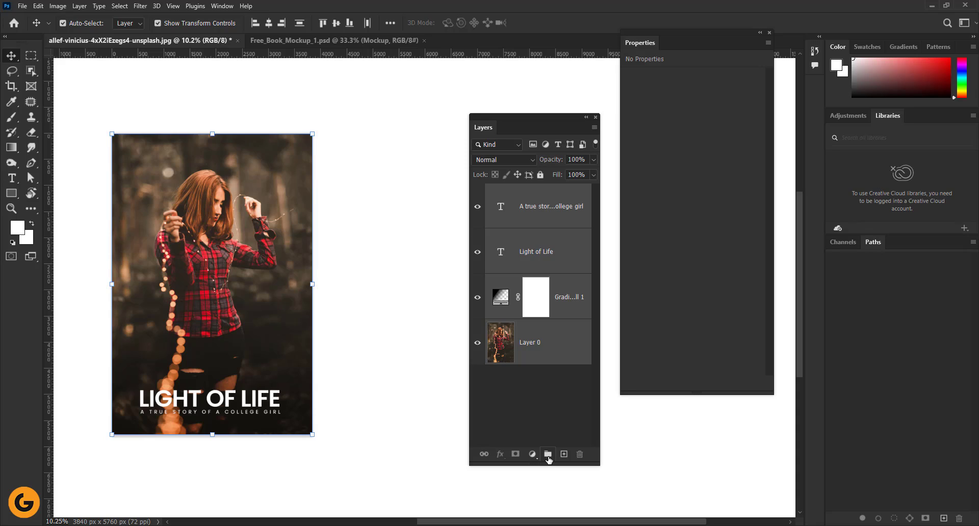
left_click(547, 454)
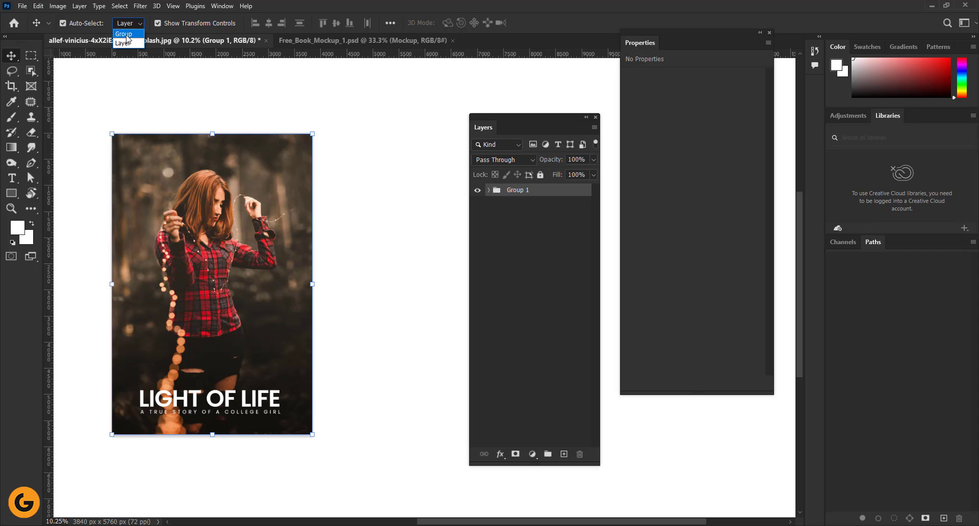
Set the Move tool's auto-select to Group and copy the group containing the cover artwork.
left_click(123, 34)
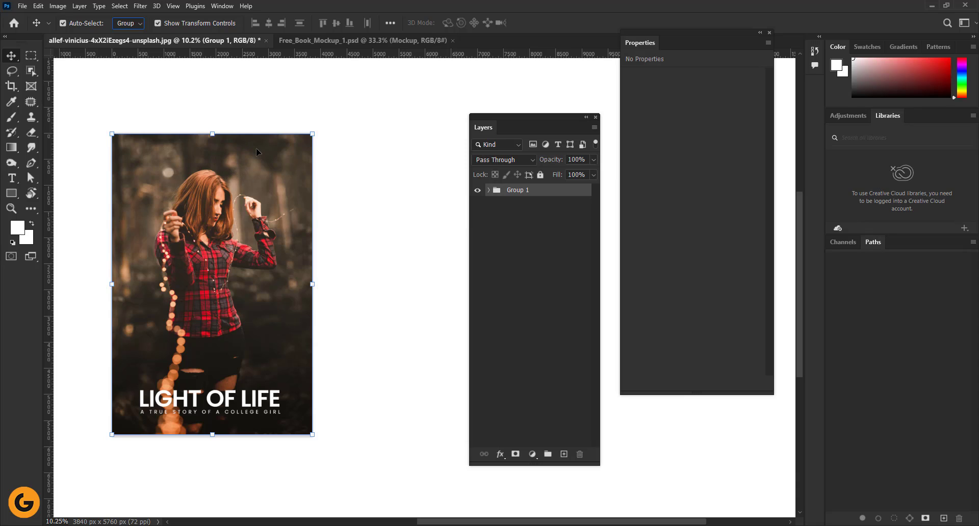
left_click(38, 6)
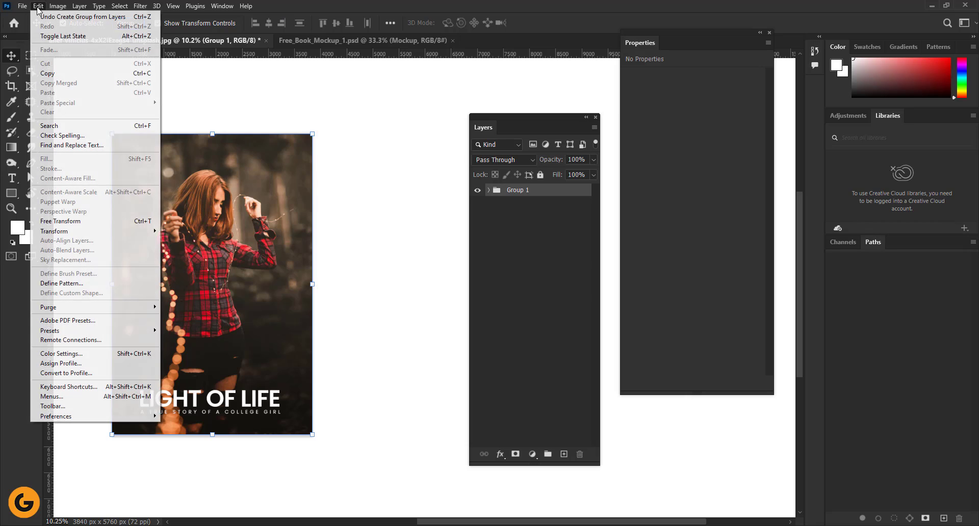
left_click(62, 77)
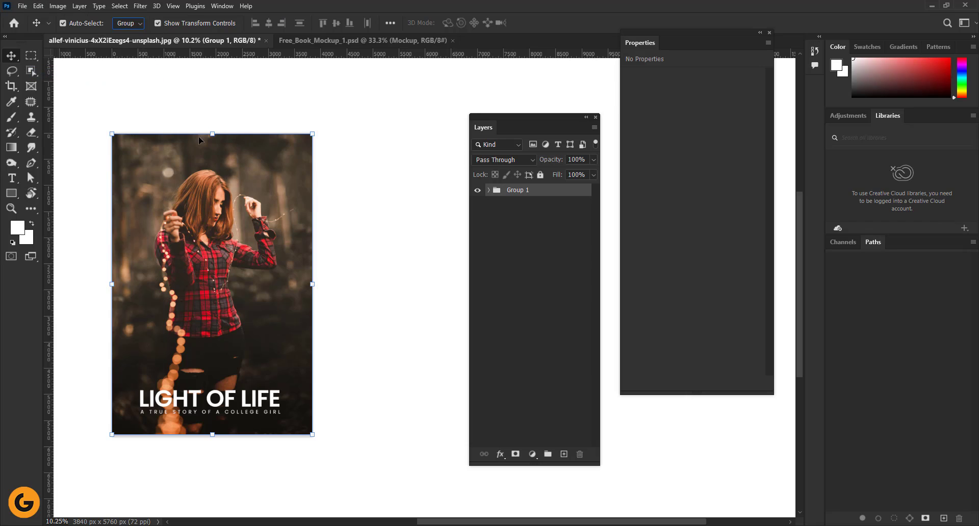
Switch to Free_Book_Mockup_1.psd, set auto-select back to Layer and move the floating layer list clear of the book.
left_click(304, 41)
left_click_drag(327, 118, 264, 118)
left_click(131, 24)
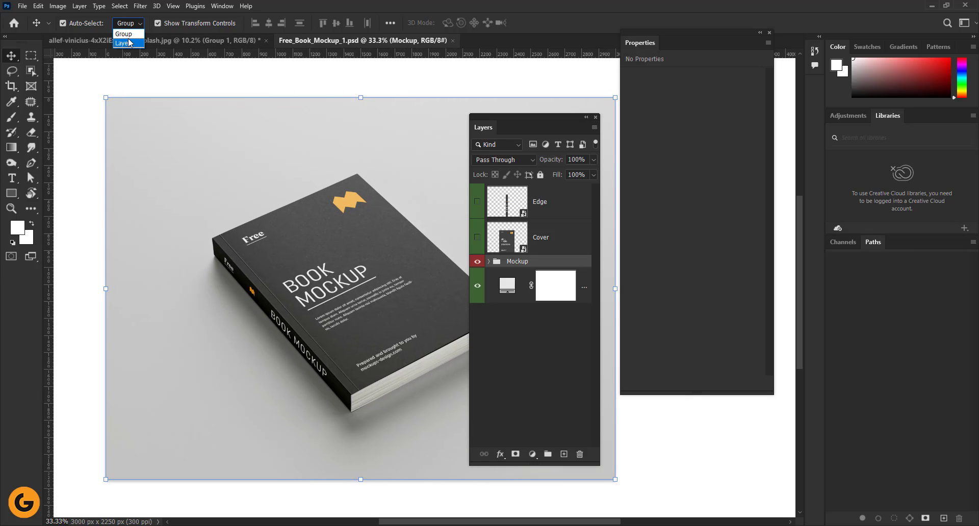
left_click(129, 43)
left_click_drag(500, 118, 583, 108)
left_click_drag(372, 137, 336, 132)
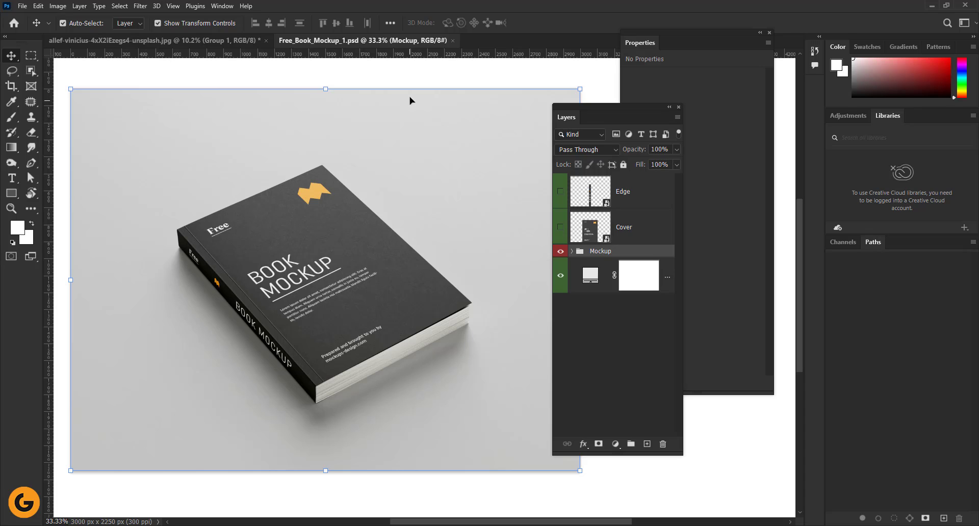
Deselect all layers, check the Mockup group by toggling its visibility off and on, and expand the group.
left_click(411, 77)
scroll(368, 293, "up", 1)
left_click_drag(372, 271, 379, 273)
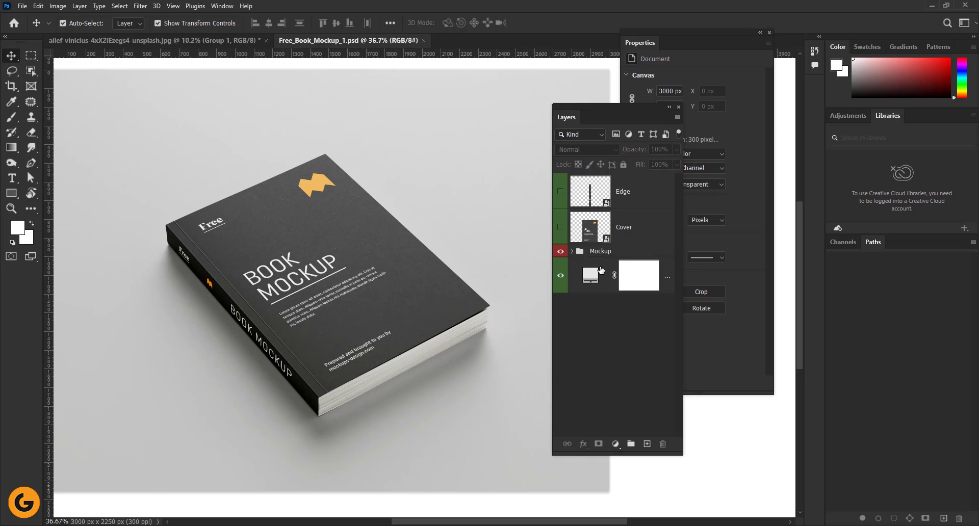
left_click(559, 252)
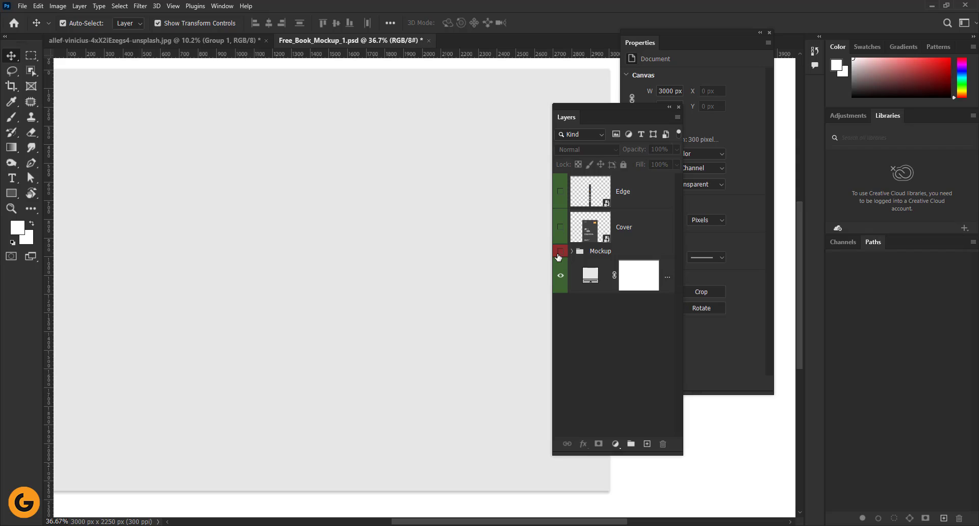
left_click(560, 252)
left_click(572, 251)
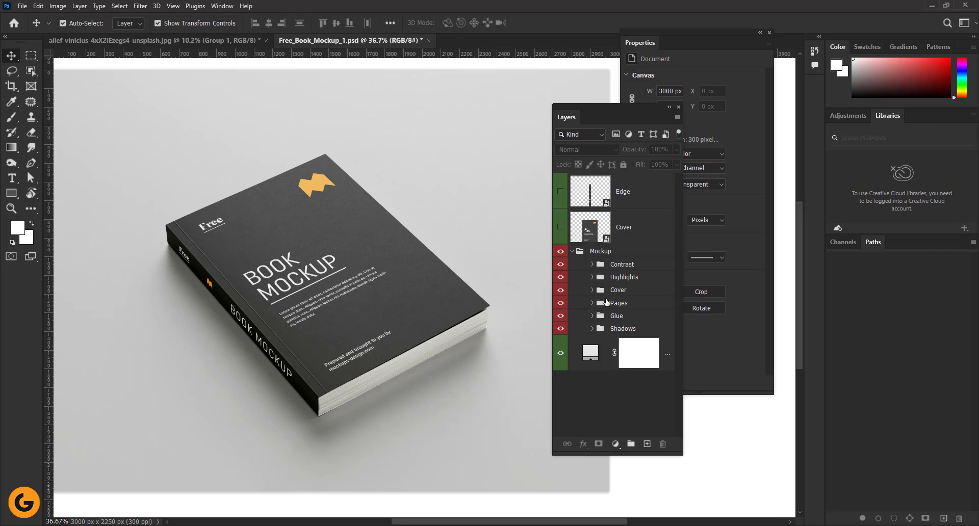
Expand the Cover group inside Mockup, identify the front cover layer by toggling visibility, and open its smart object contents.
left_click(561, 290)
left_click(561, 290)
left_click(592, 290)
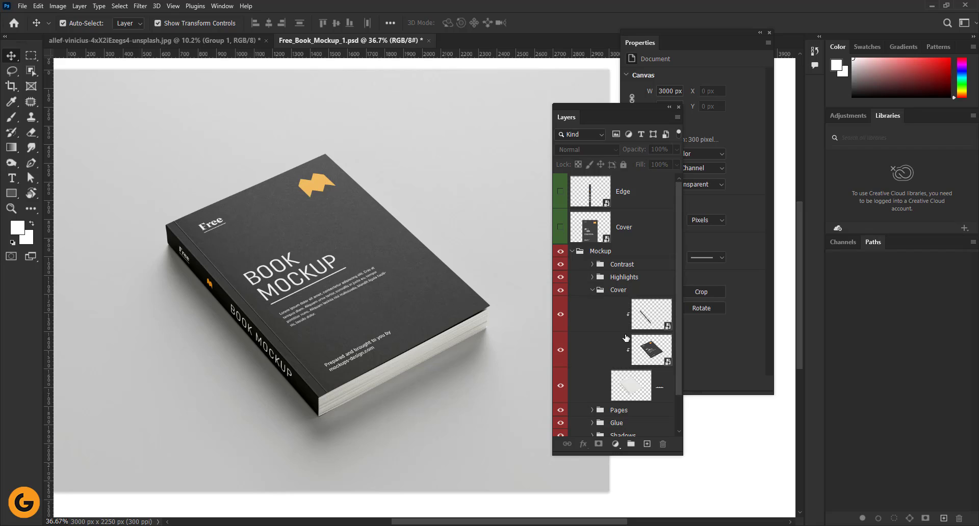
left_click(640, 352)
left_click(560, 350)
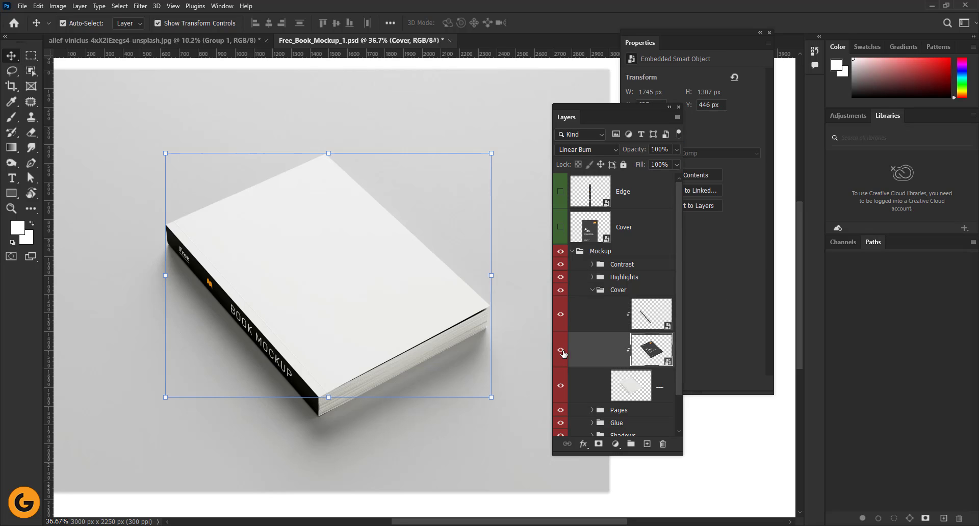
left_click(560, 350)
double_click(641, 340)
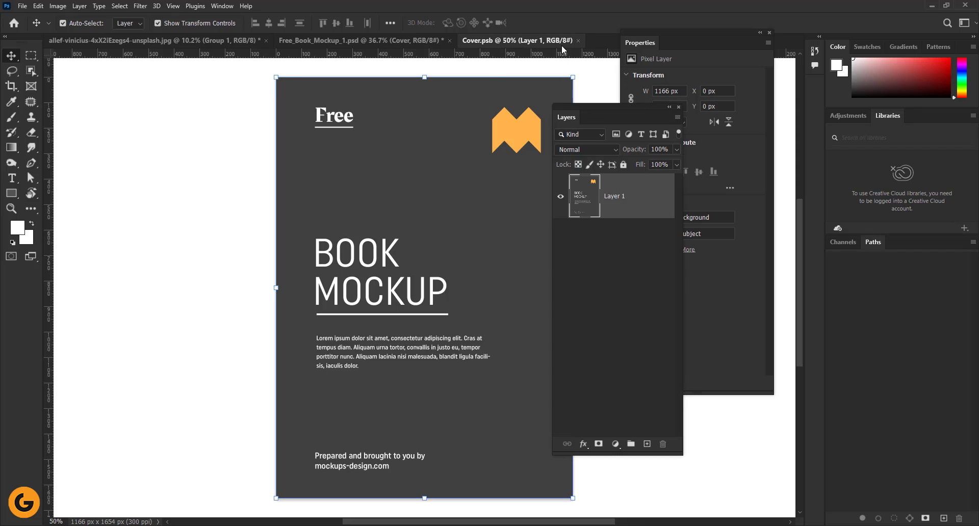
Move the floating layer list clear of the cover, hide Layer 1 and paste the copied artwork group into Cover.psb.
left_click_drag(575, 108, 98, 106)
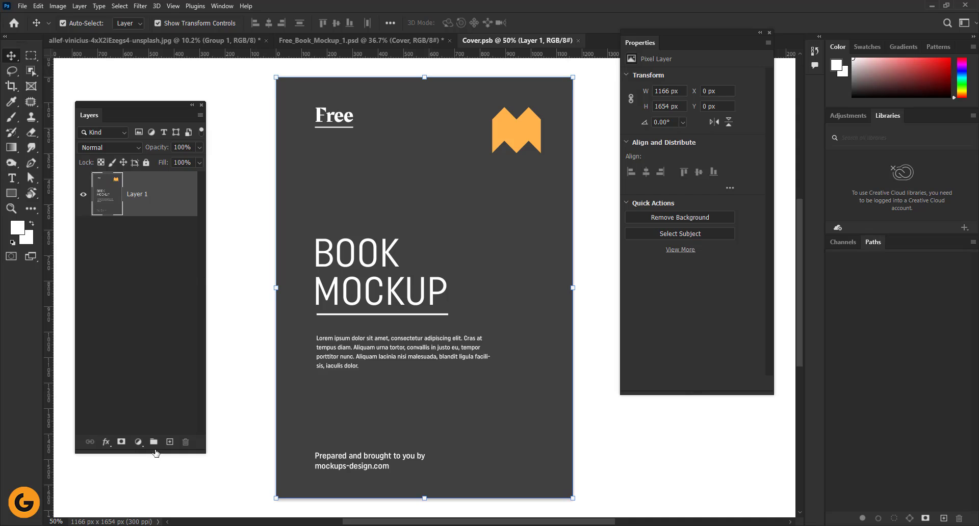
left_click(83, 197)
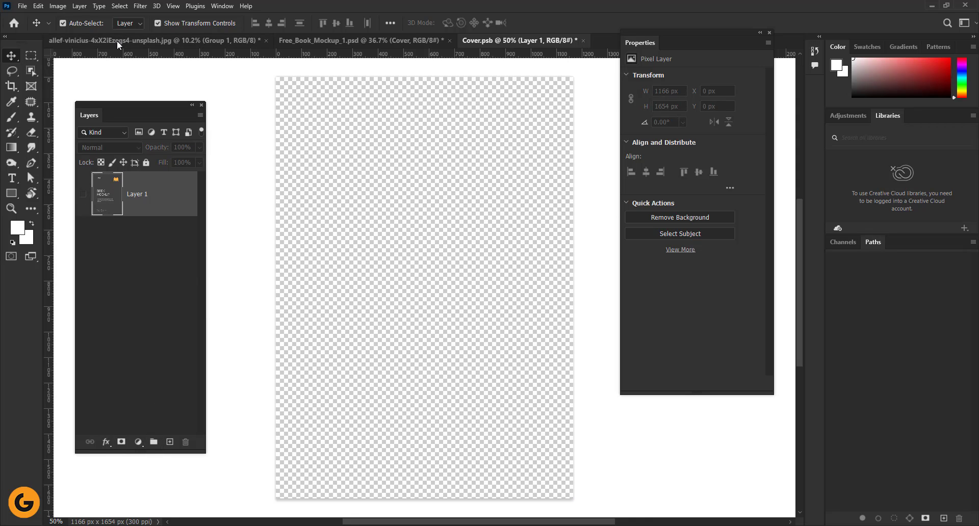
left_click(38, 6)
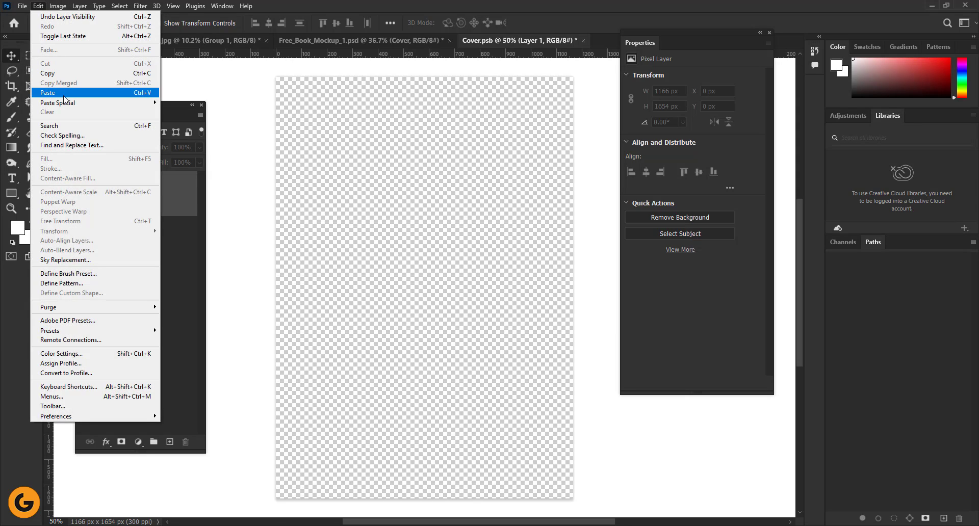
left_click(92, 92)
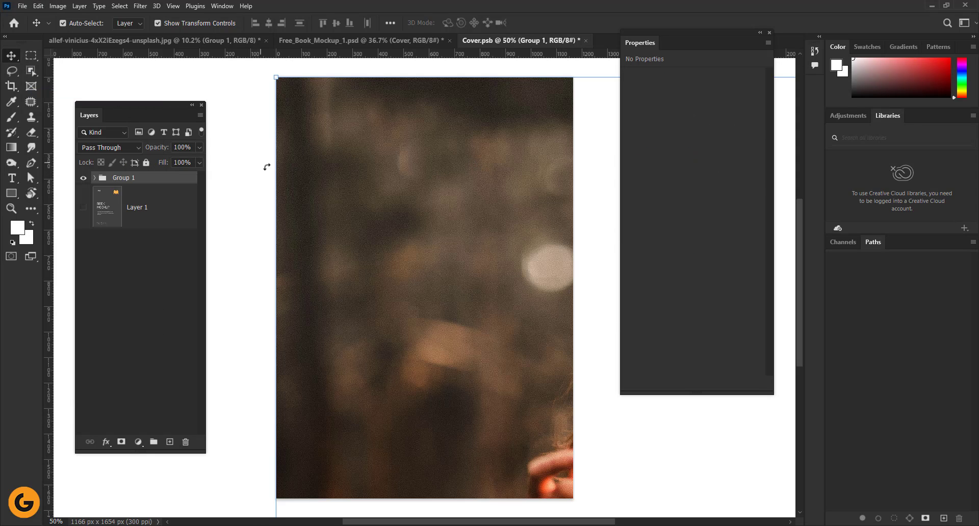
Scale the pasted artwork group down proportionally to about 30% so it roughly matches the cover canvas.
scroll(245, 185, "down", 13)
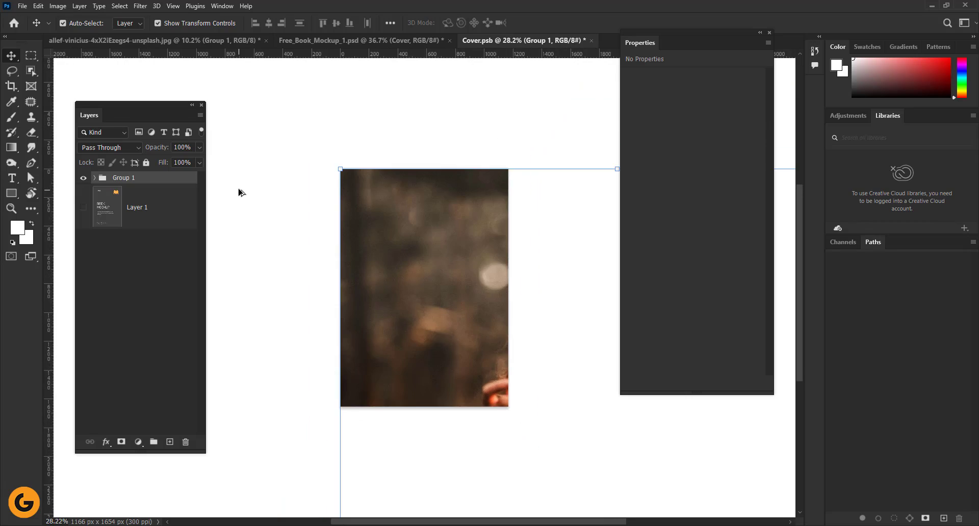
left_click_drag(368, 223, 293, 131)
scroll(294, 159, "down", 4)
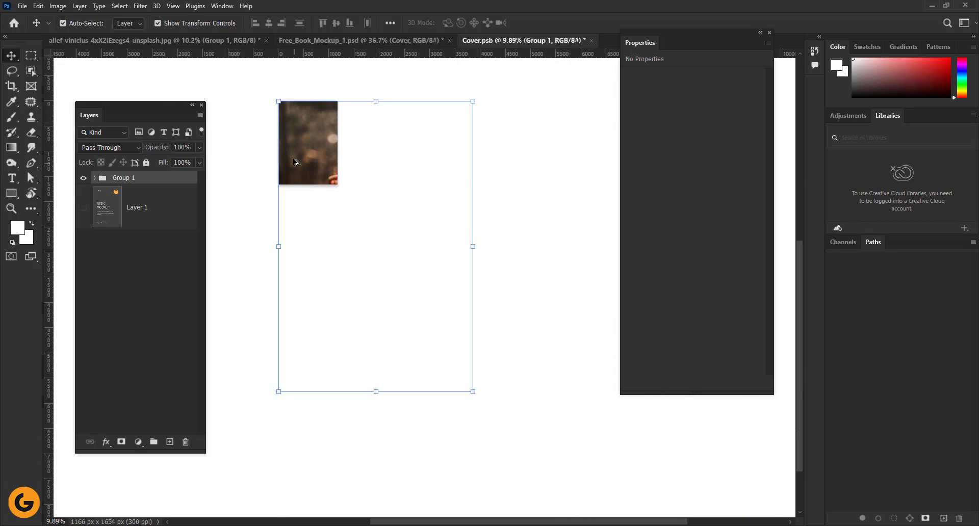
left_click_drag(442, 353, 330, 184)
scroll(299, 156, "up", 12)
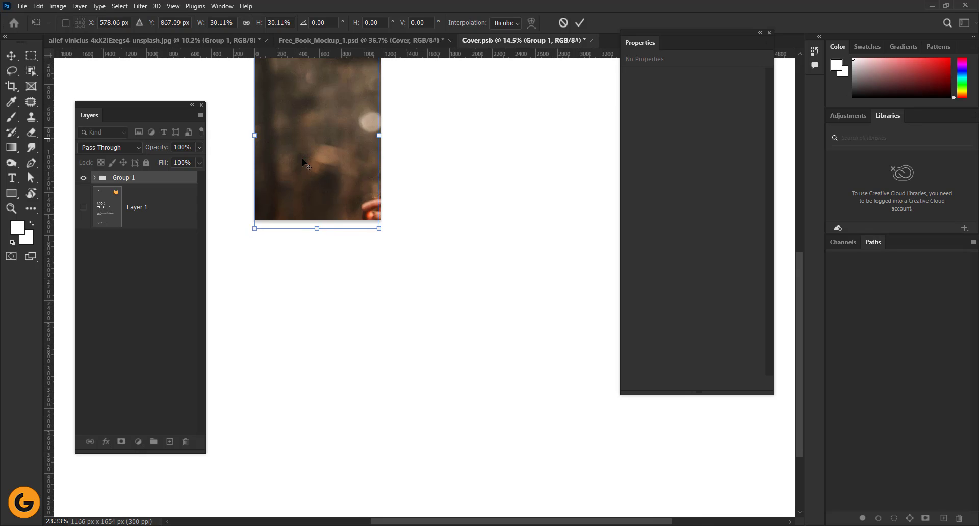
key("alt+space")
left_click_drag(366, 118, 367, 214)
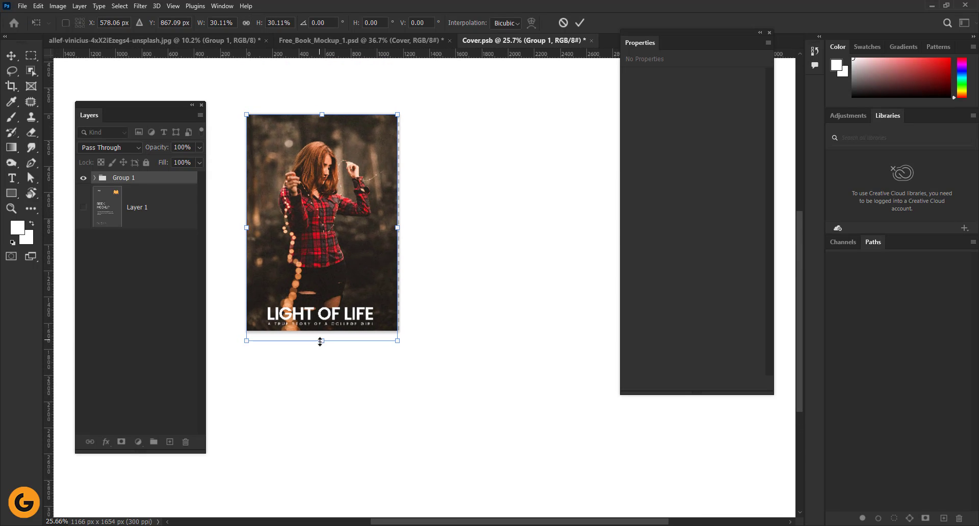
left_click_drag(323, 342, 333, 340)
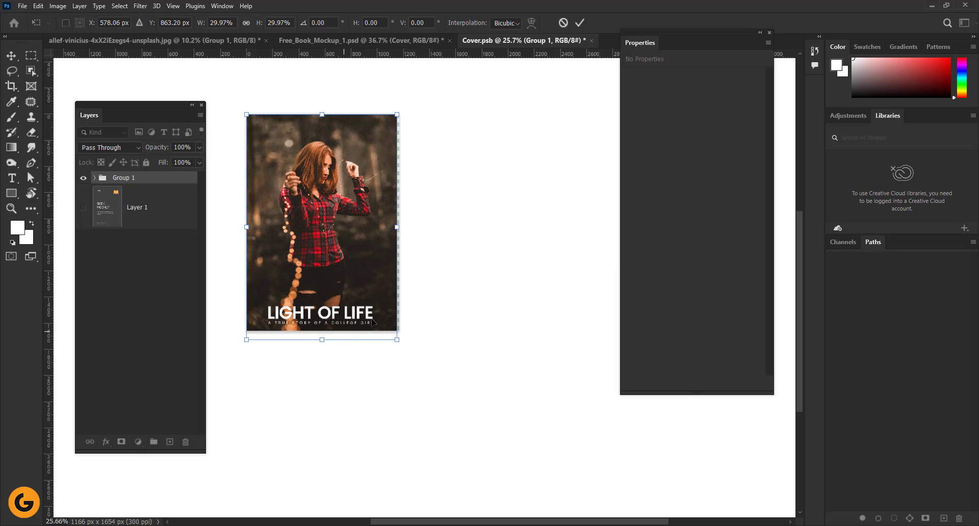
Enlarge the artwork group to about 30.5% and reposition it to span the full width of the cover canvas.
scroll(366, 316, "up", 1)
mouse_move(361, 221)
left_mouse_down()
mouse_move(378, 230)
mouse_move(374, 220)
left_mouse_up()
scroll(414, 298, "up", 3)
left_click_drag(374, 267, 424, 269)
left_click_drag(468, 374, 470, 376)
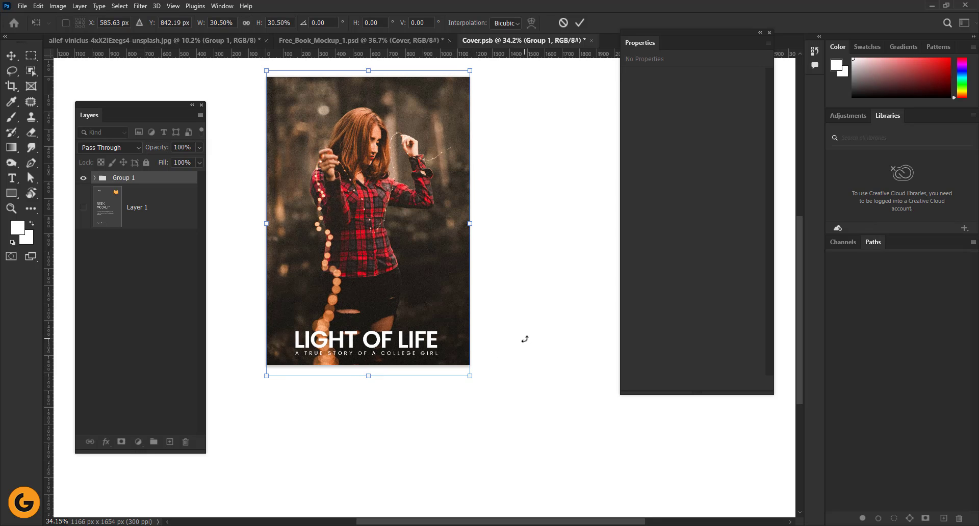
Nudge the artwork group up to about Y 802 px and right to X 588.5 px, apply the transform and deselect.
key("shift+Up")
key("shift+Up")
key("shift+Up")
key("shift+Up")
key("shift+Up")
key("shift+Up")
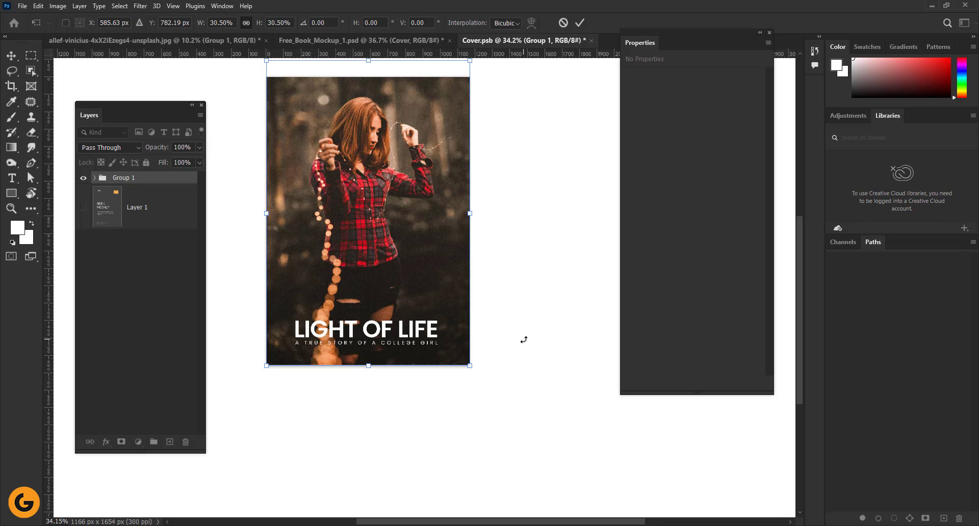
key("shift+Down")
key("shift+Down")
key("Right")
key("Right")
key("Right")
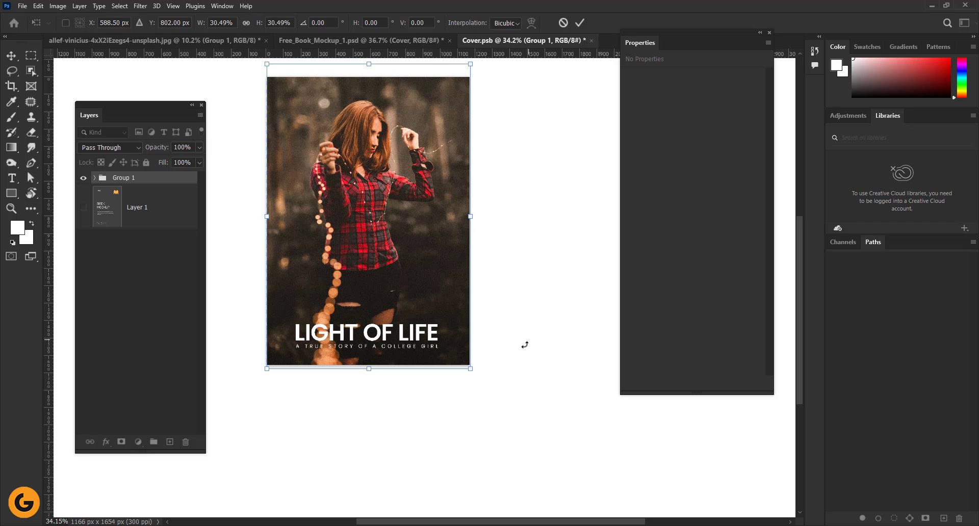
left_click(580, 22)
left_click(544, 169)
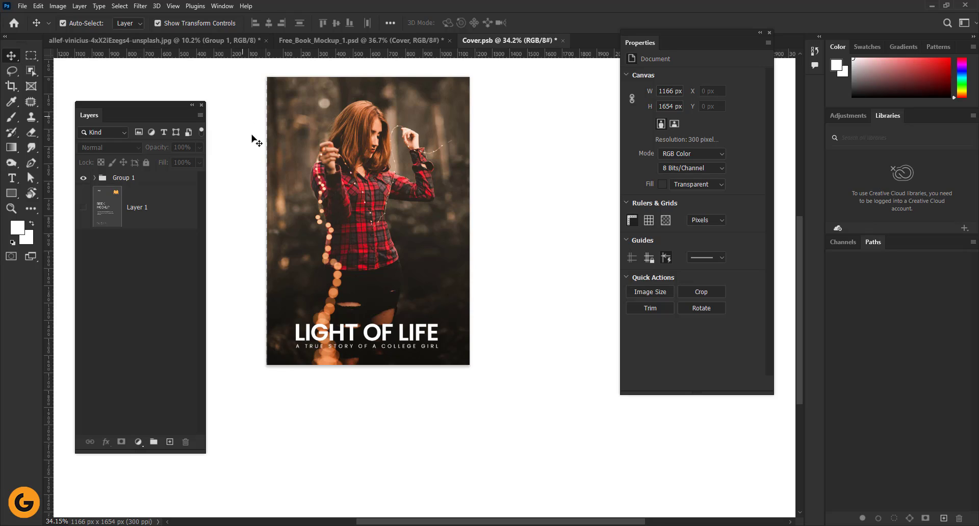
Save Cover.psb, check the updated book in Free_Book_Mockup_1.psd, and close Cover.psb.
left_click(368, 166)
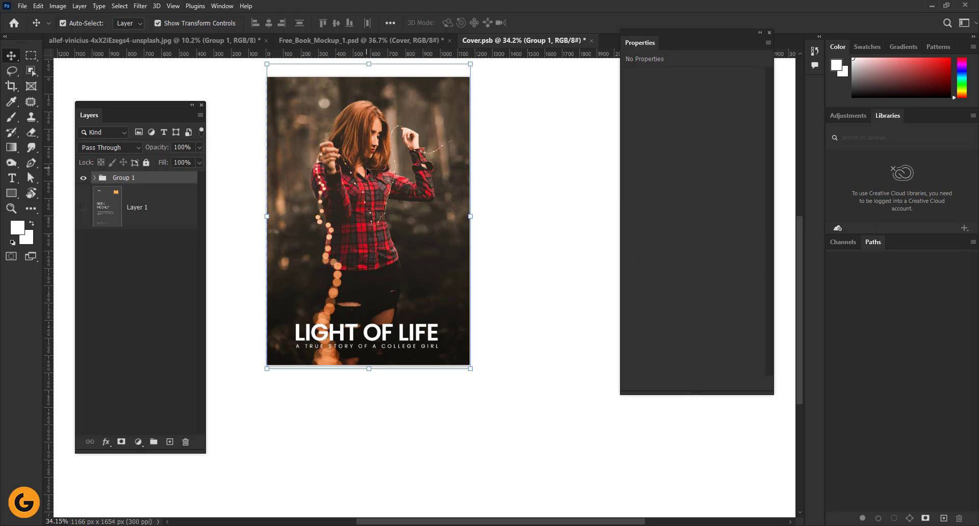
left_click(431, 42)
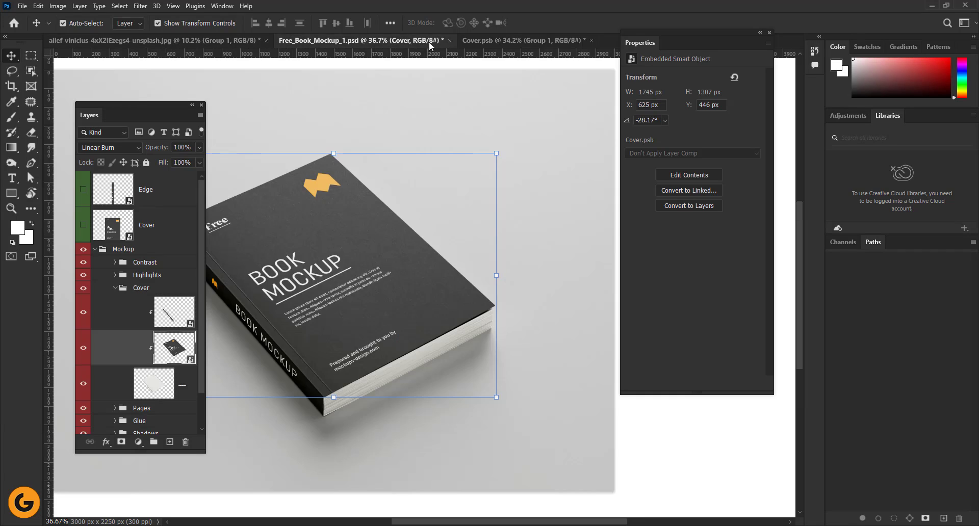
left_click(489, 40)
left_click(479, 209)
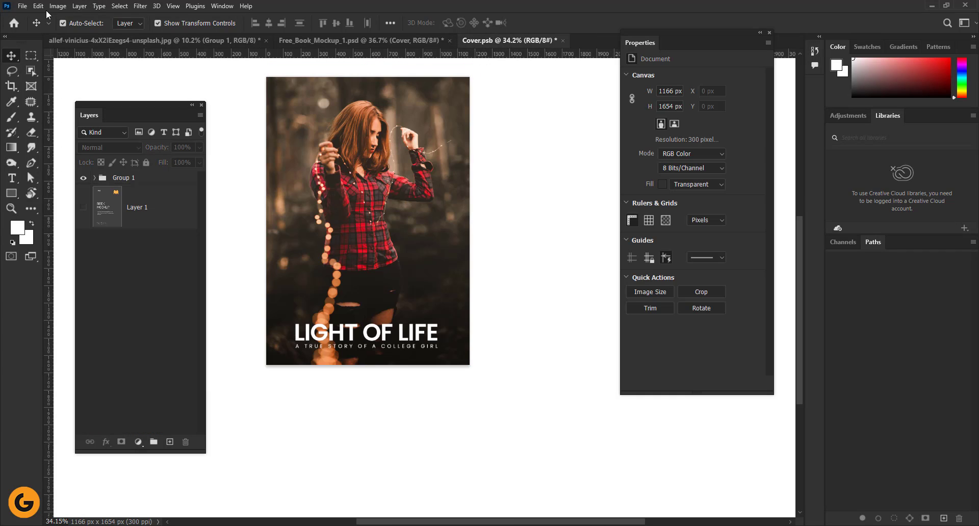
left_click(24, 8)
left_click(33, 118)
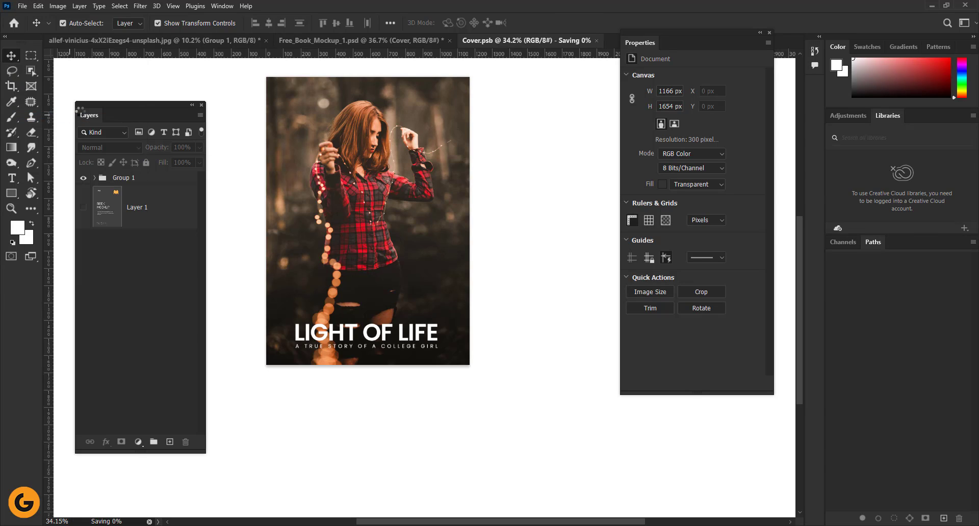
left_click(381, 40)
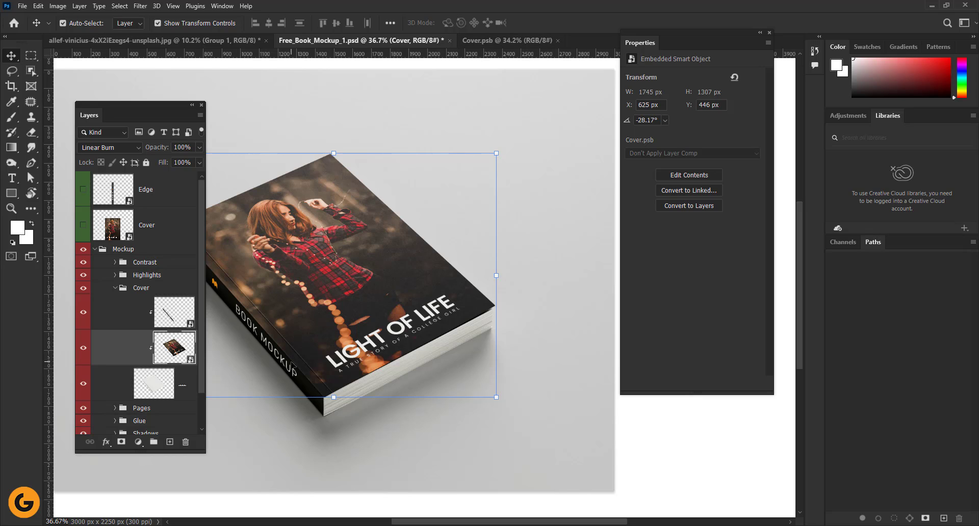
left_click(500, 41)
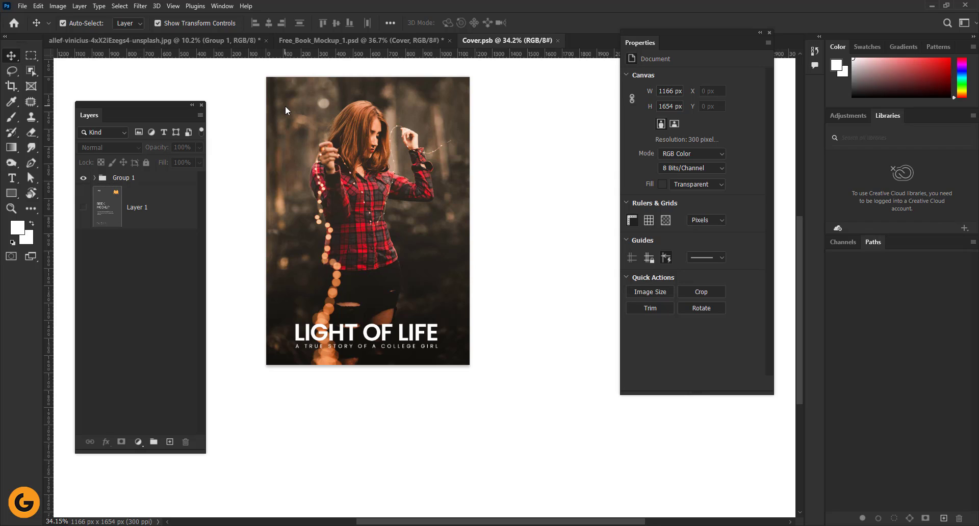
left_click(558, 41)
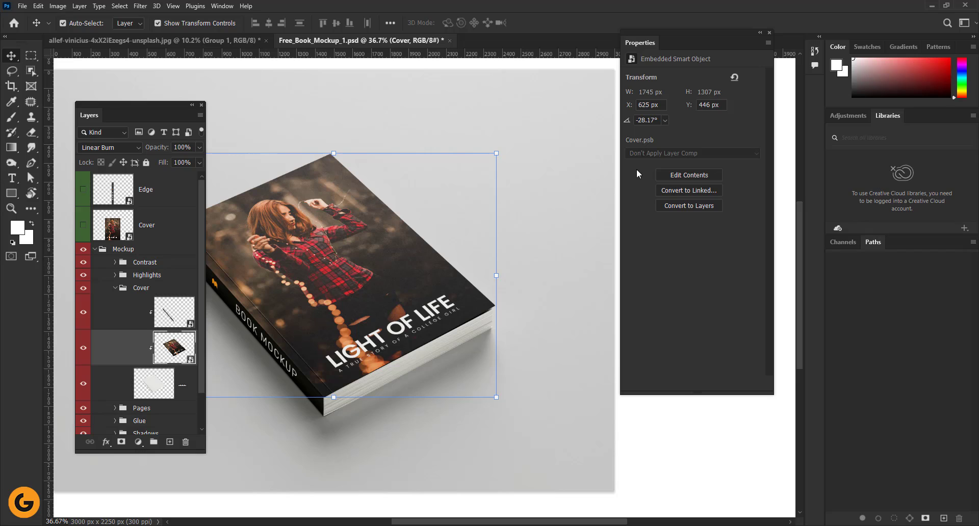
Identify the spine layer in the Cover group by toggling its visibility, and open its Edge smart object contents.
left_click(153, 324)
left_click(84, 313)
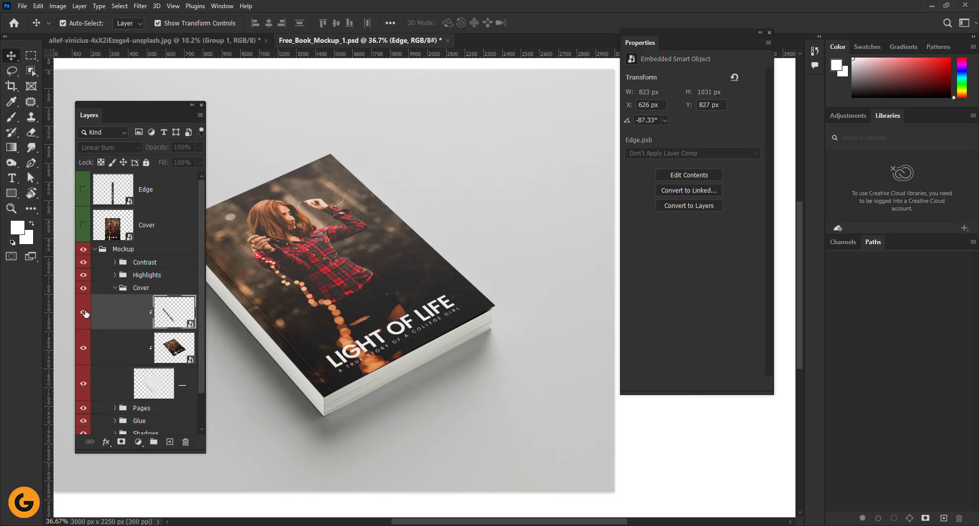
left_click(84, 314)
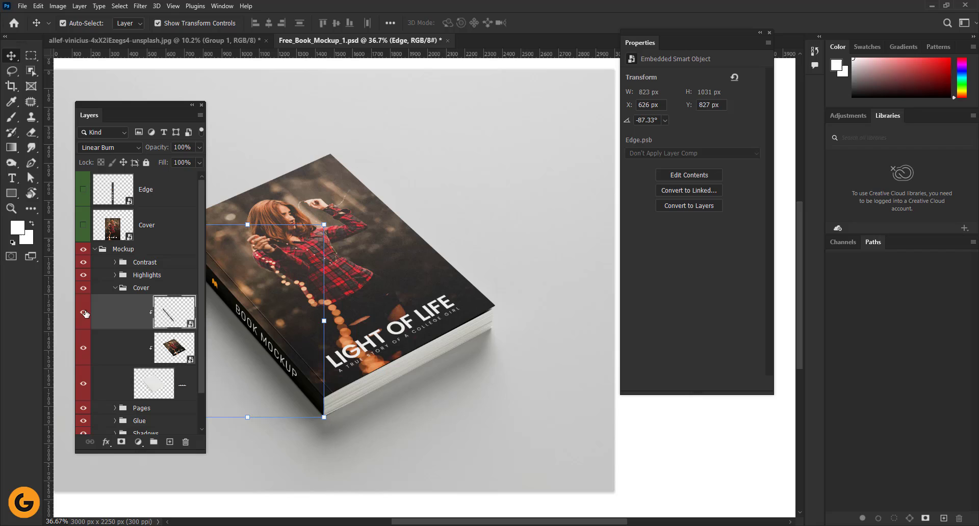
double_click(191, 329)
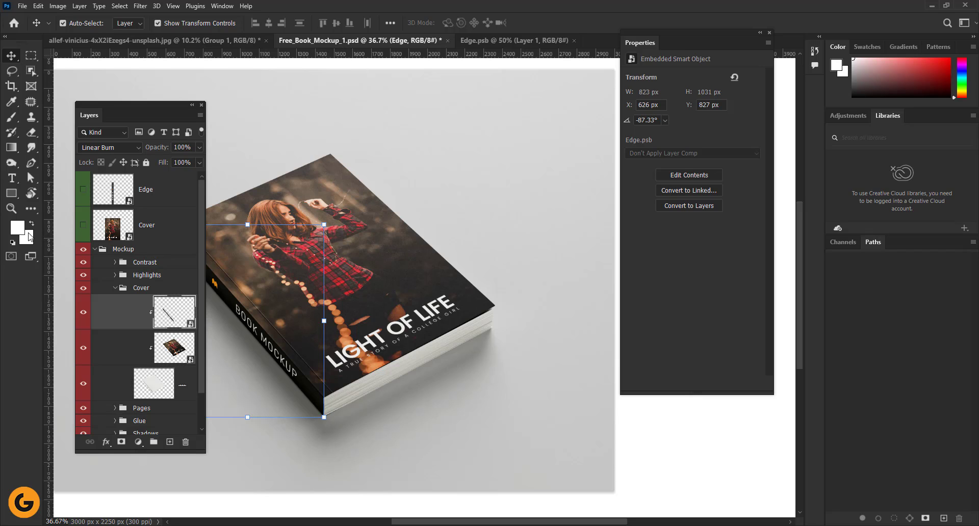
Set the foreground colour to the dark brown #3c342a sampled from the book cover near the spine, and return to the Move tool.
left_click(22, 230)
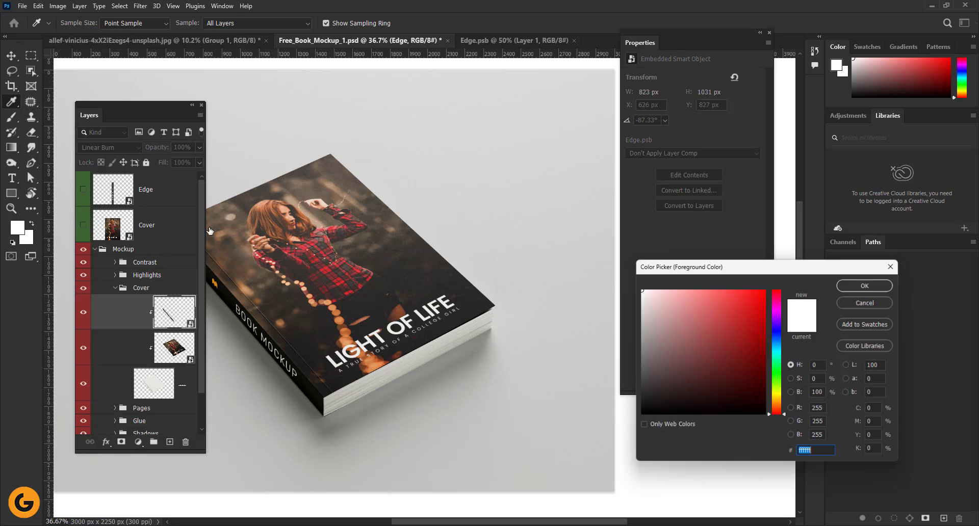
left_click(233, 283)
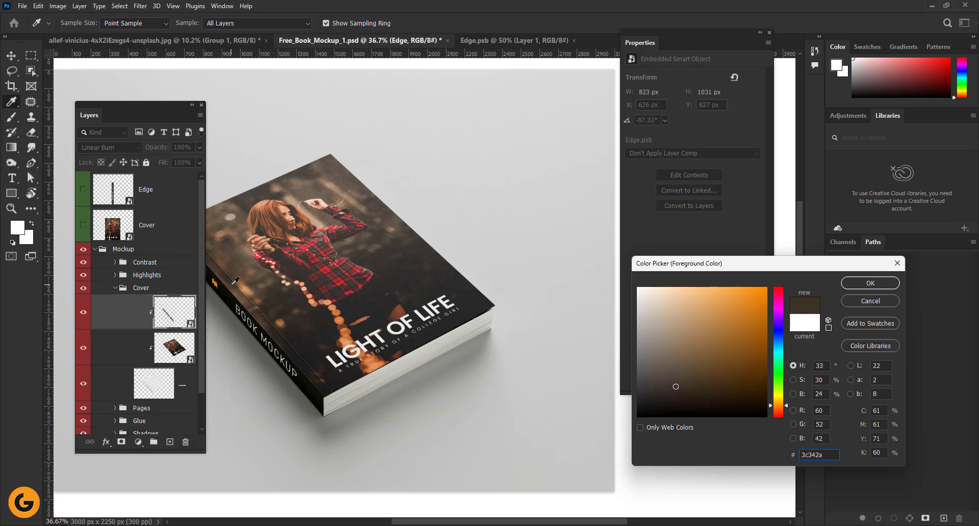
left_click(871, 283)
key("v")
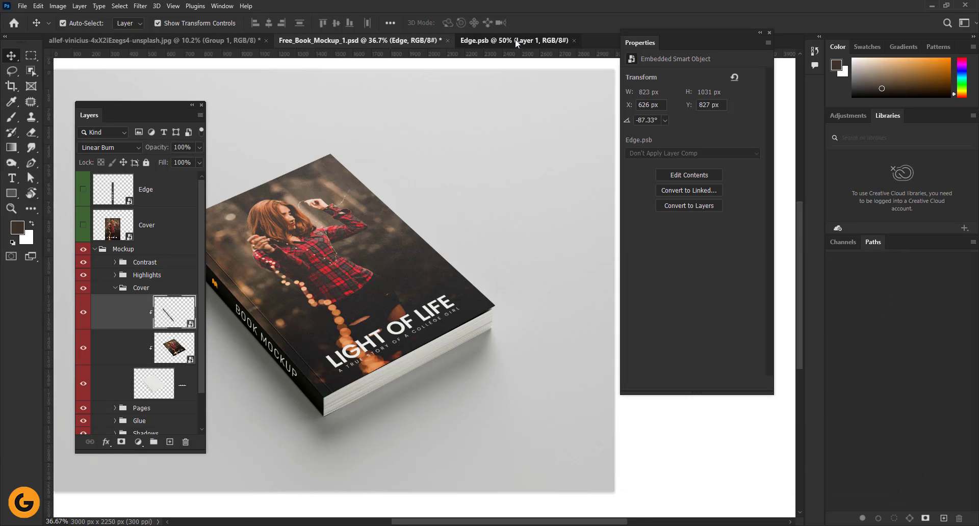
Switch to Edge.psb, hide Layer 1 and add a new empty layer above it.
left_click(515, 40)
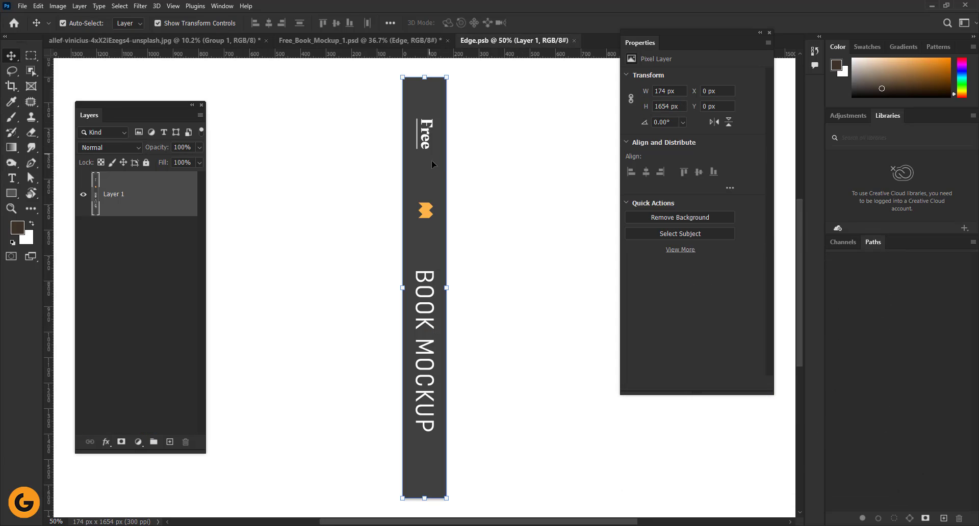
left_click(83, 195)
left_click(171, 443)
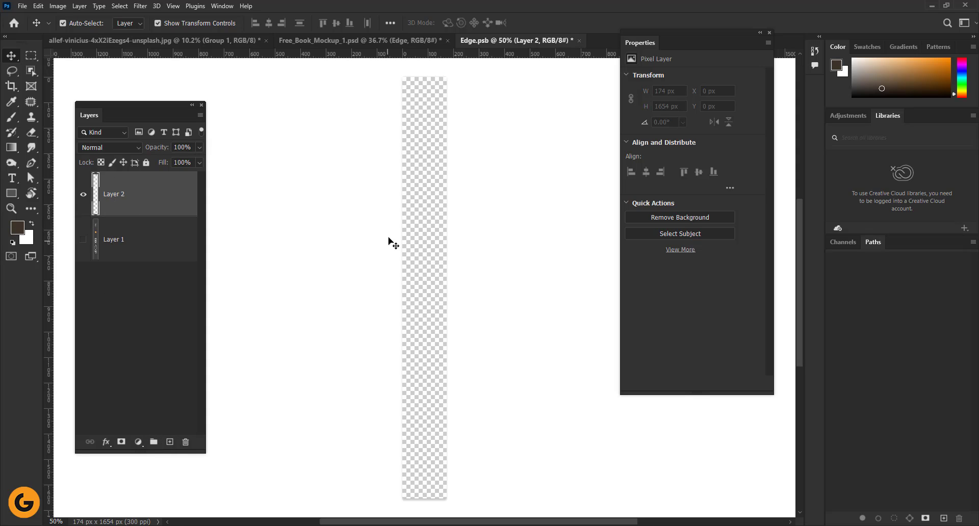
right_click(411, 205)
right_click(423, 165)
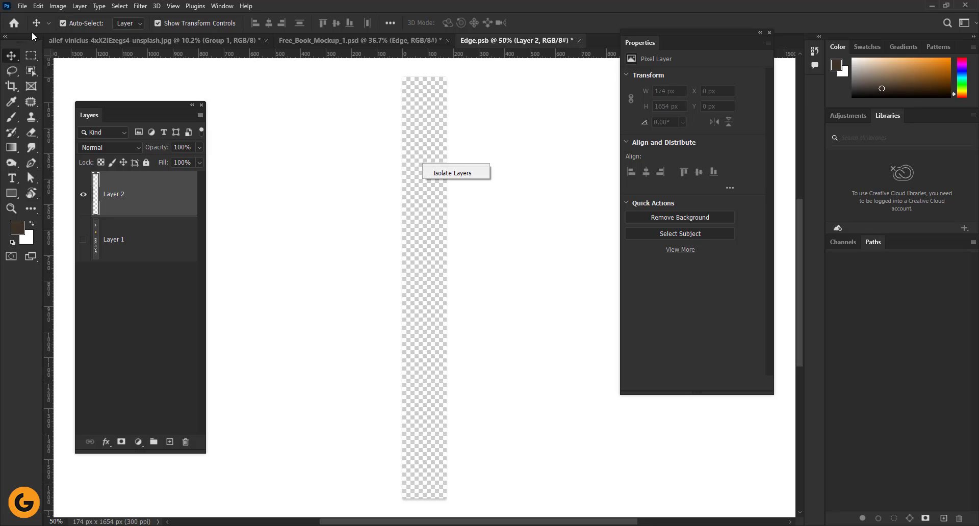
Fill the empty Layer 2 of the spine with the dark brown foreground colour and deselect the layer.
left_click(38, 7)
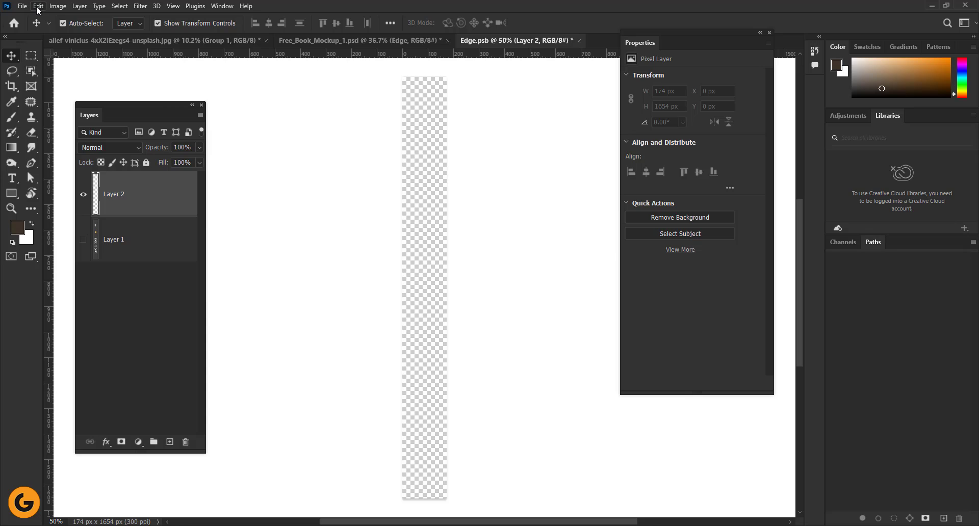
left_click(38, 7)
left_click(67, 158)
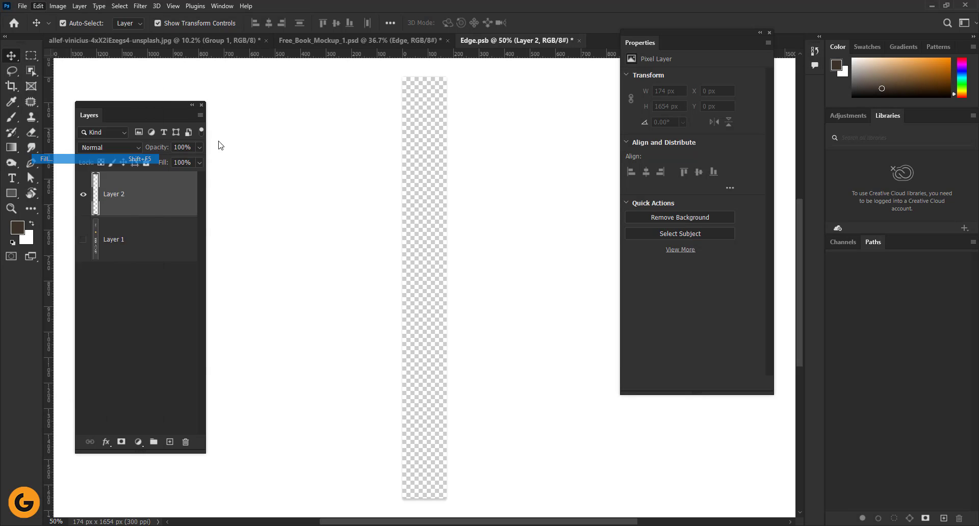
left_click(184, 249)
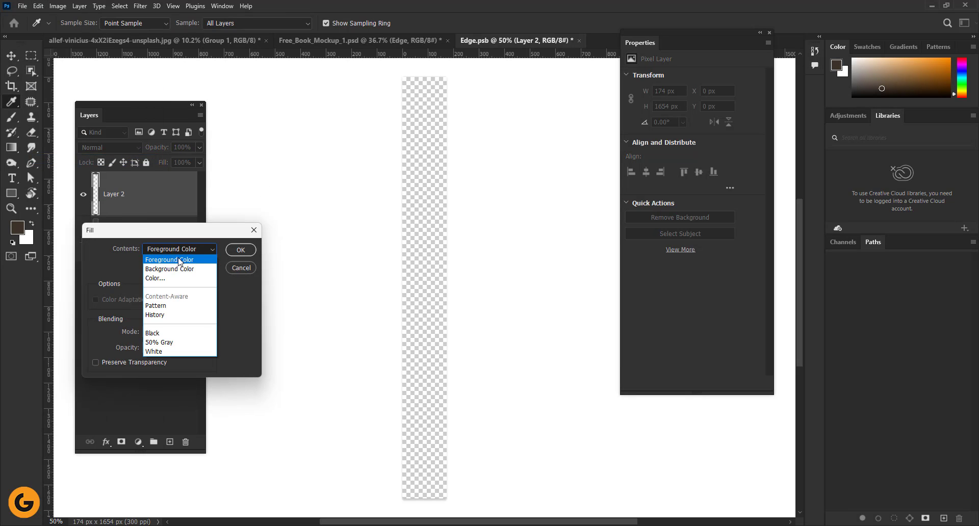
left_click(179, 261)
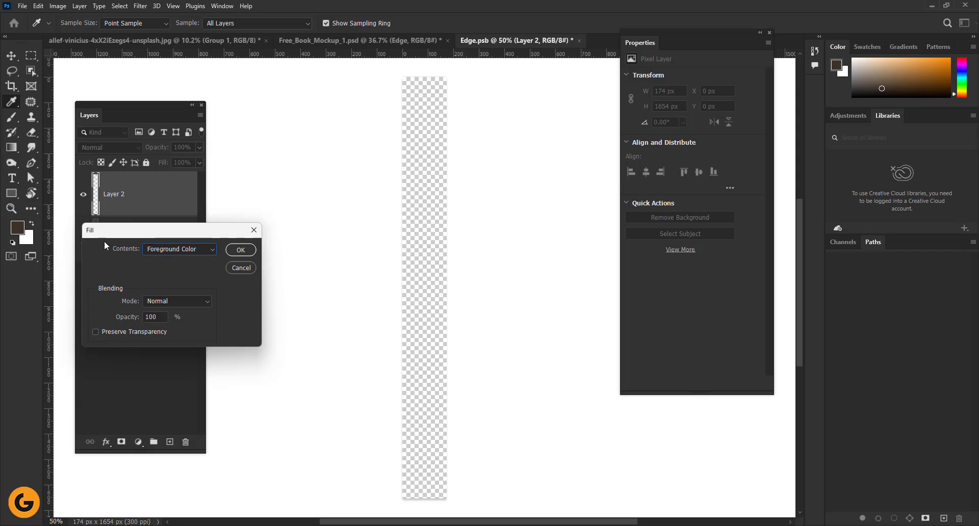
left_click(241, 250)
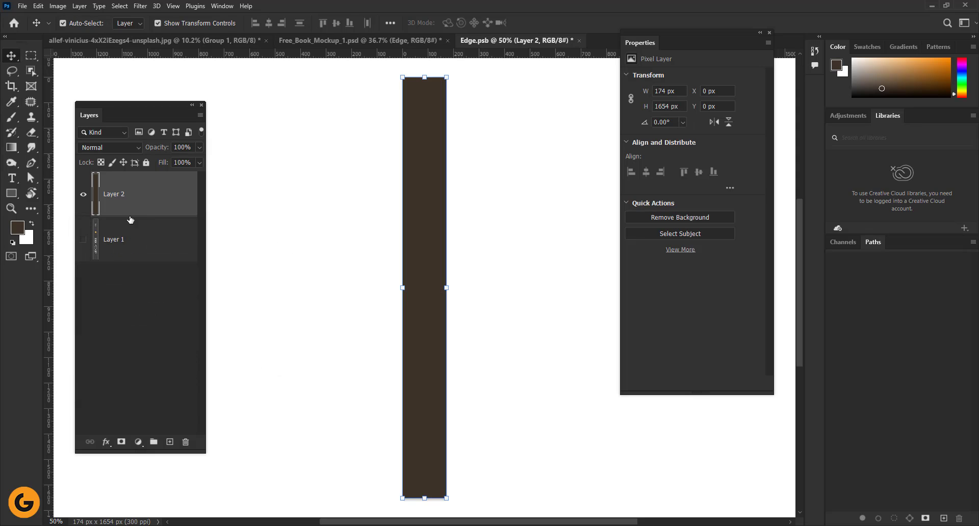
left_click(352, 156)
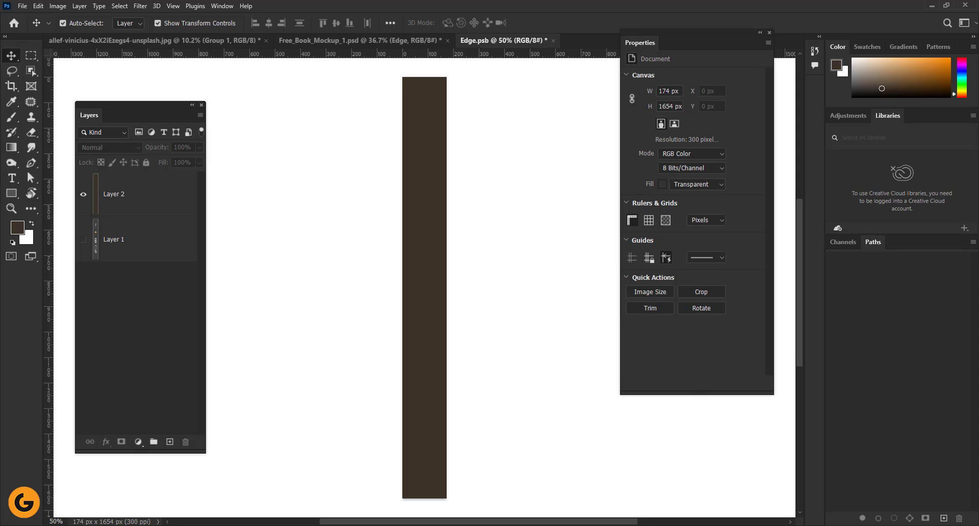
Switch to Free_Book_Mockup_1.psd and open the contents of the Cover smart object with the Move tool active.
left_click(14, 183)
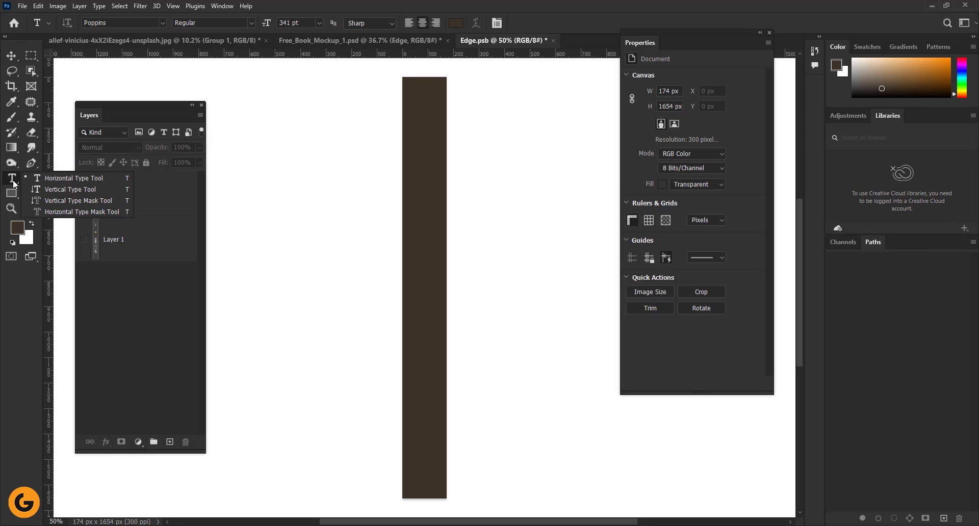
left_click(11, 55)
left_click(299, 40)
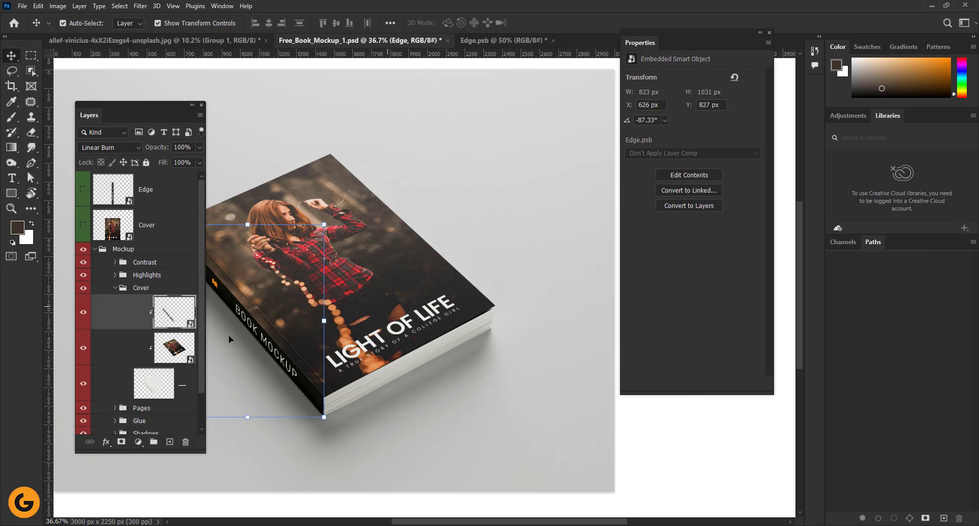
left_click(189, 361)
double_click(190, 361)
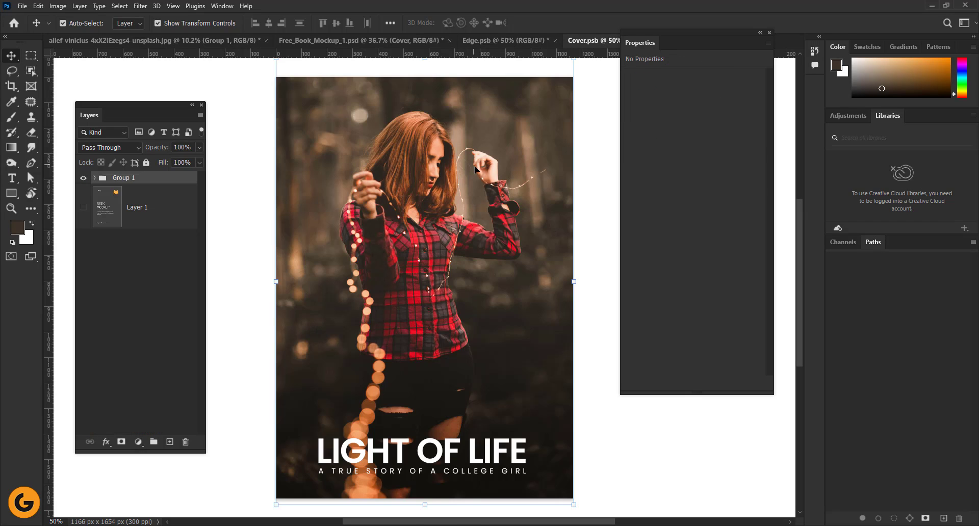
Copy the "Light of Life" title layer from Cover.psb and paste it into Edge.psb.
left_click(400, 461)
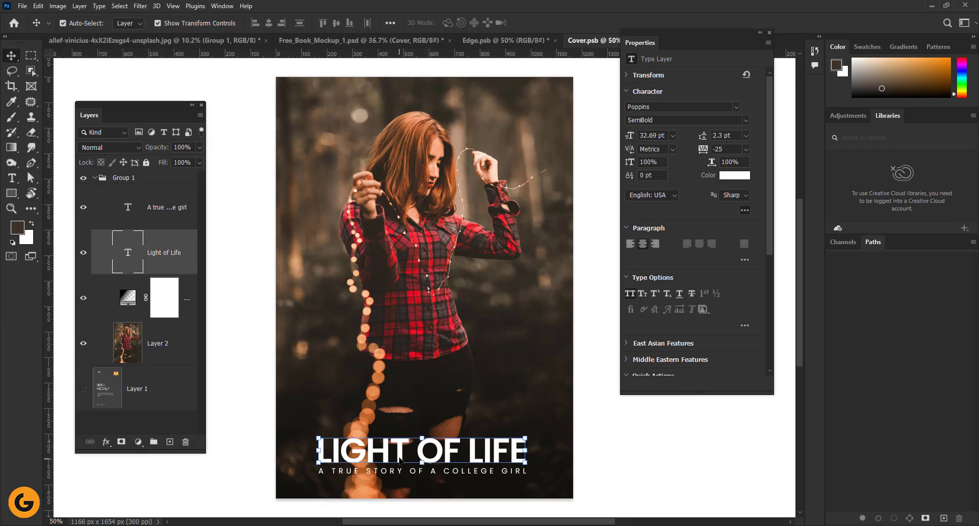
left_click(38, 6)
left_click(50, 73)
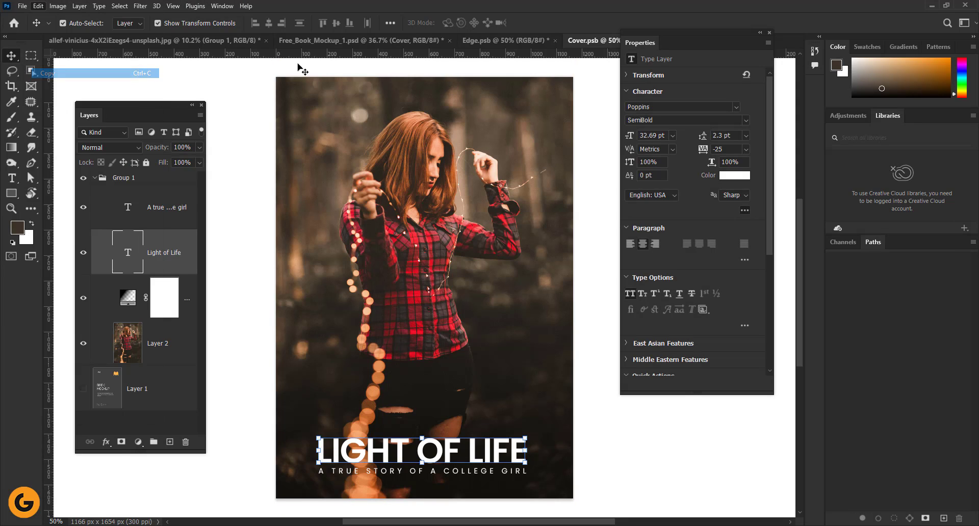
left_click(514, 40)
left_click(38, 6)
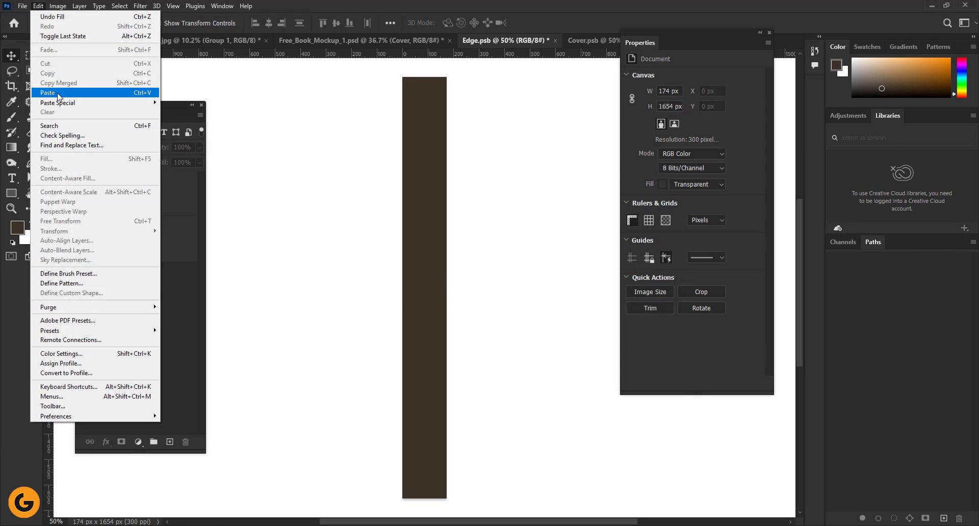
left_click(48, 93)
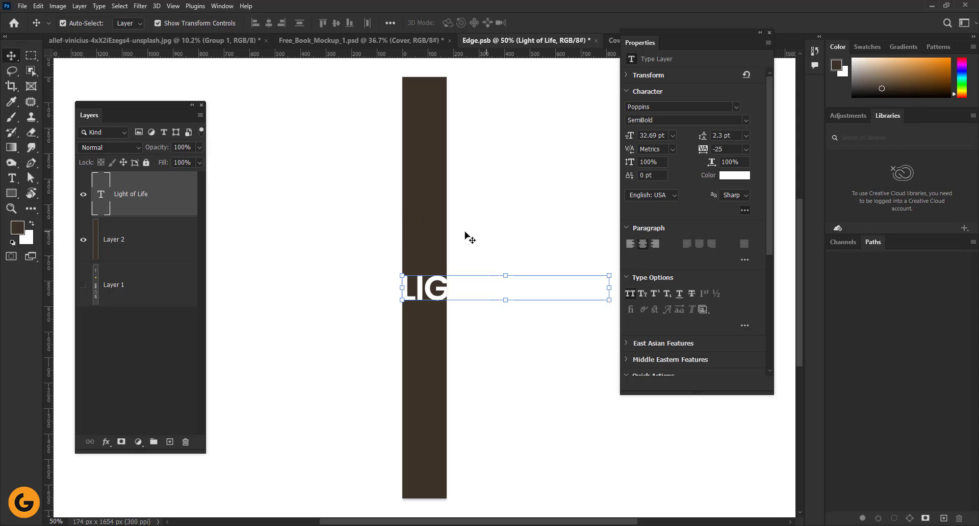
Scale the pasted title to about 50%, rotate it 90° clockwise and place it on the lower part of the spine.
scroll(423, 222, "down", 5)
scroll(403, 182, "up", 6)
scroll(403, 182, "right", 3)
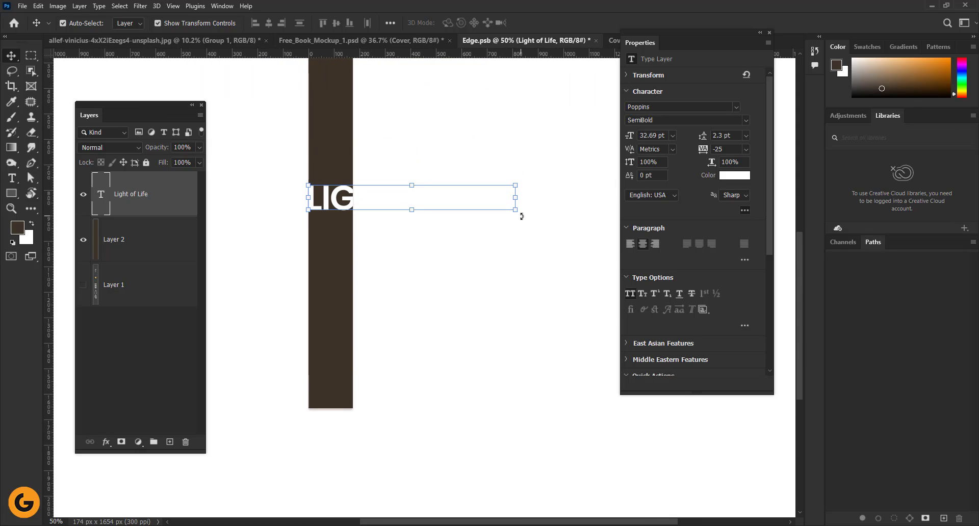
left_click_drag(517, 212, 414, 277)
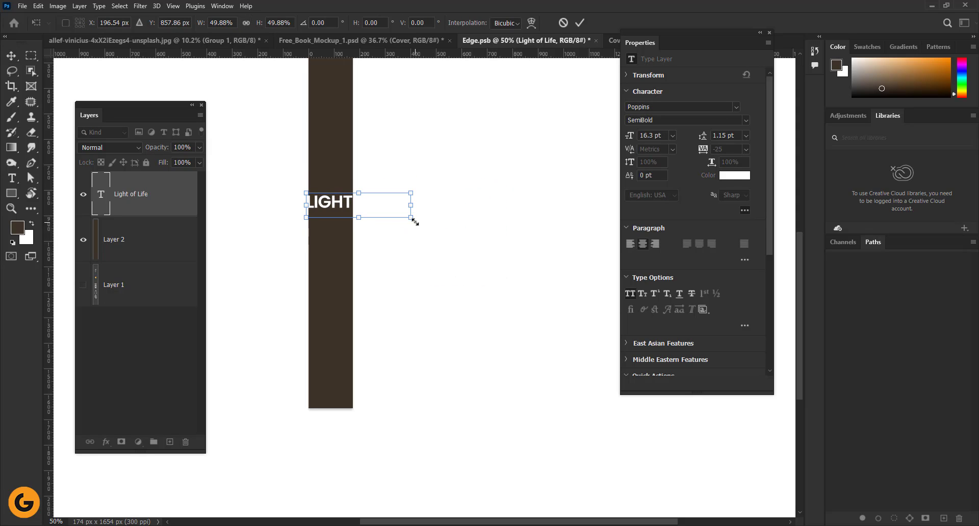
left_click_drag(414, 229, 335, 348)
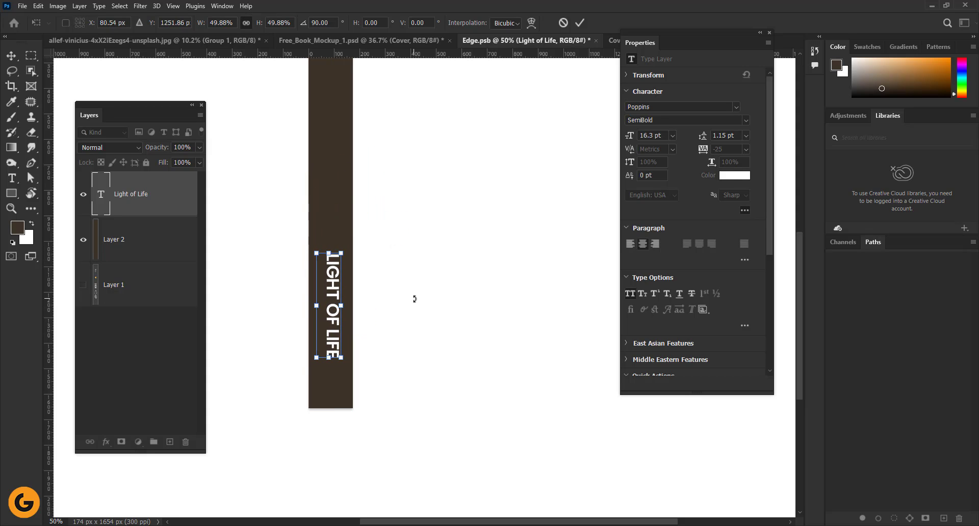
key("Left")
key("Down")
key("Down")
key("Down")
key("Down")
key("Down")
key("Down")
key("Down")
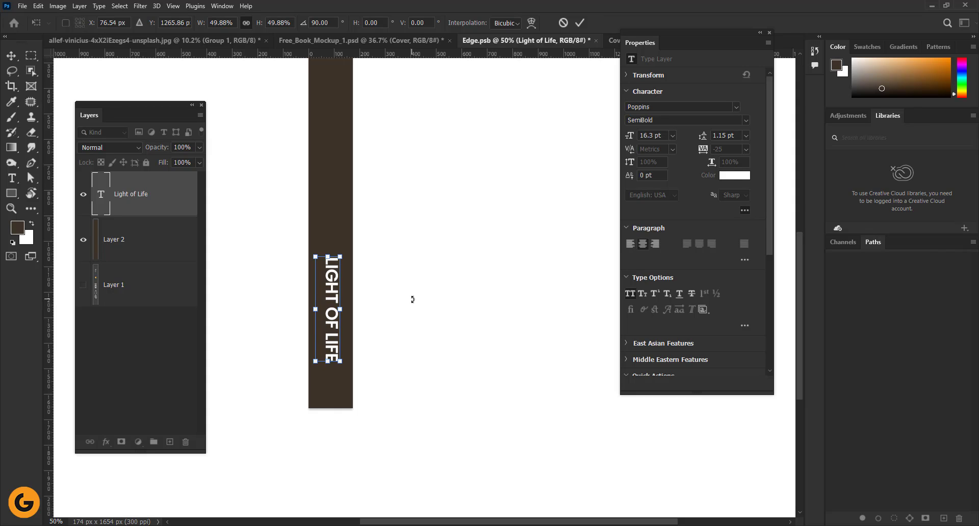
left_click(580, 22)
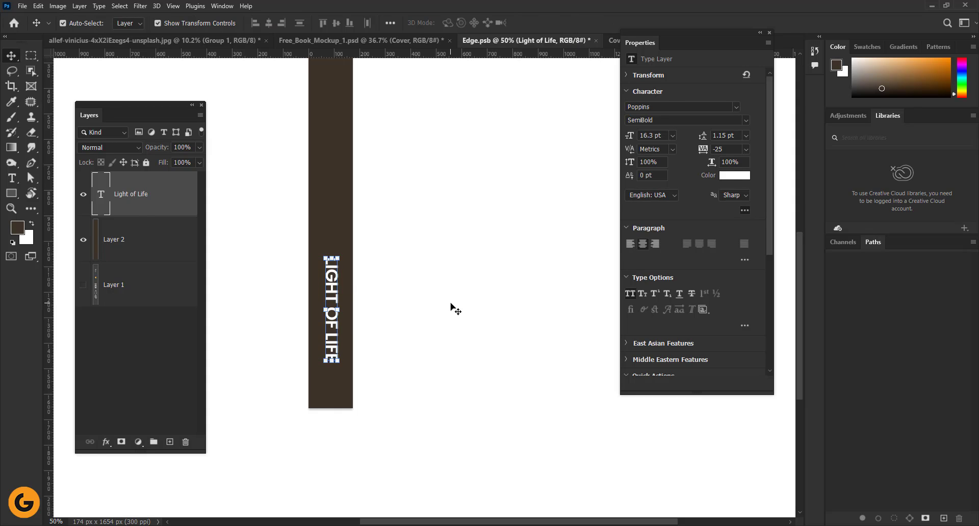
Centre the title across the spine's width slightly lower down and set its tracking to 25.
left_click(451, 307)
left_click(332, 355)
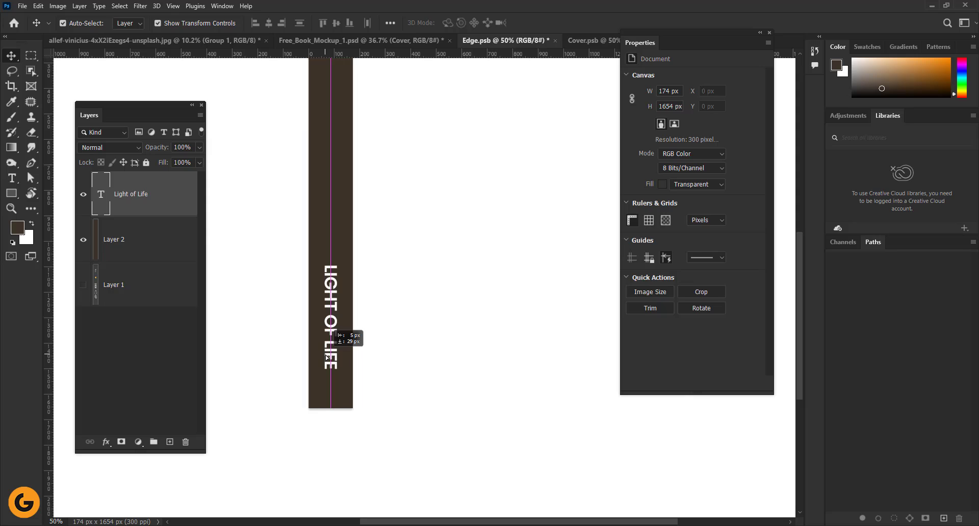
left_click(431, 307)
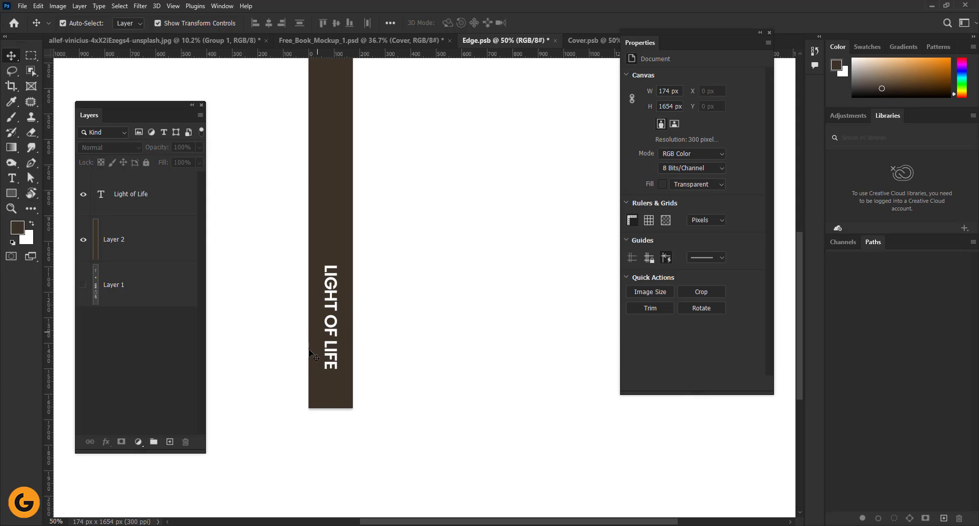
left_click(341, 306)
left_click(746, 150)
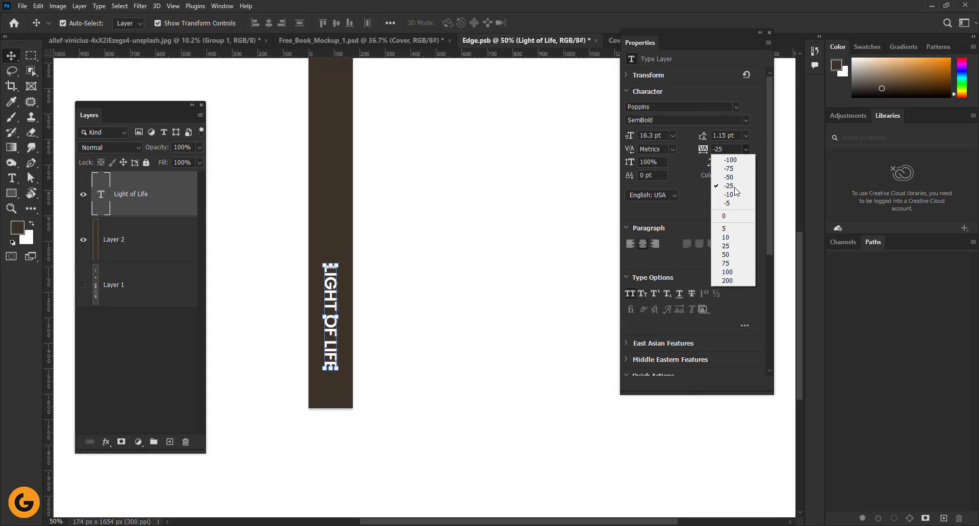
left_click(726, 246)
left_click(465, 244)
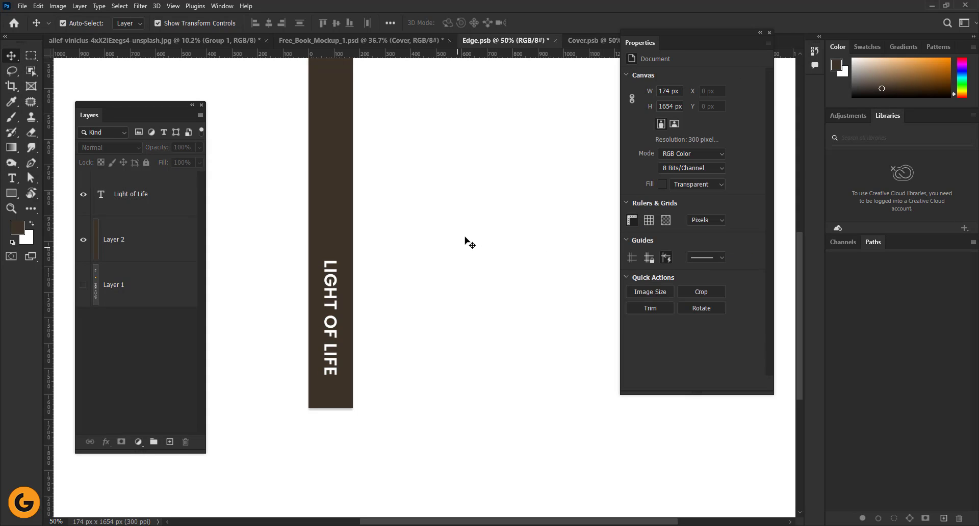
Save Edge.psb and check the updated spine on the book in Free_Book_Mockup_1.psd.
scroll(415, 284, "down", 4)
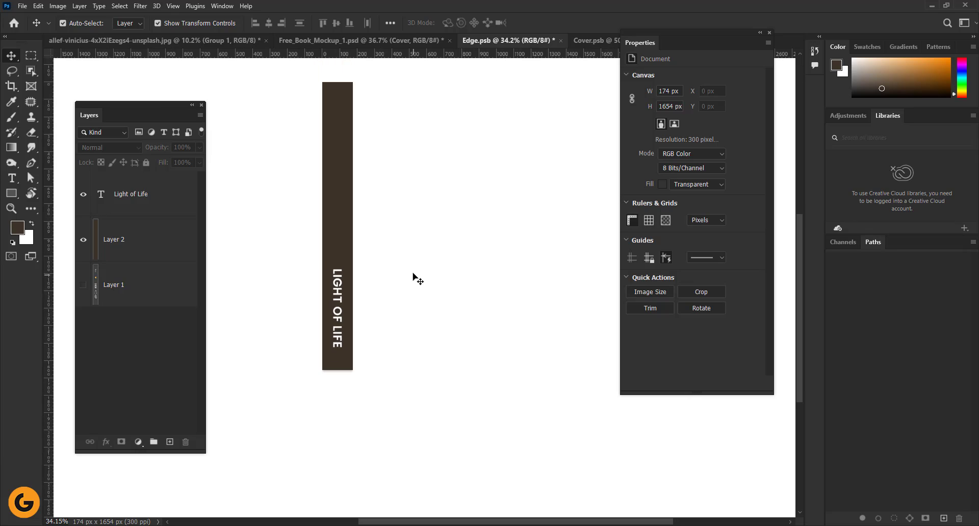
left_click(22, 6)
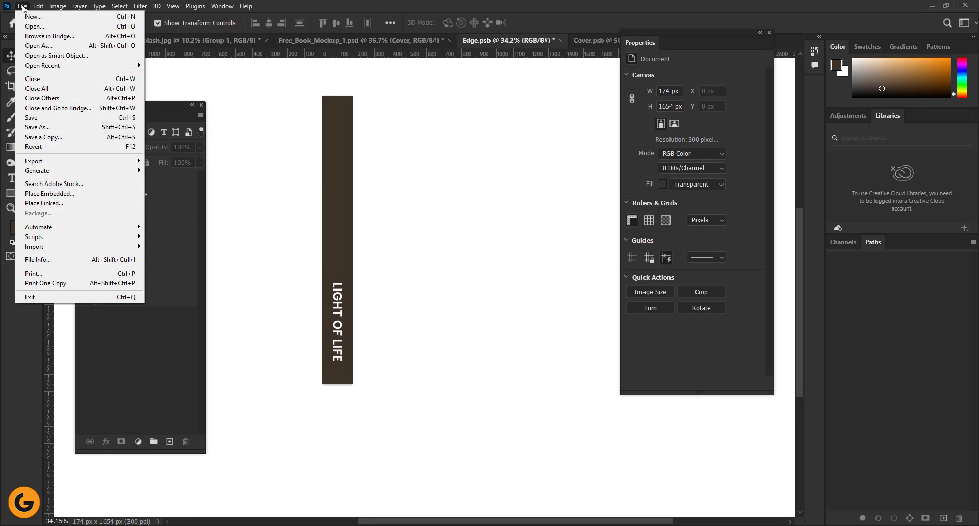
left_click(64, 118)
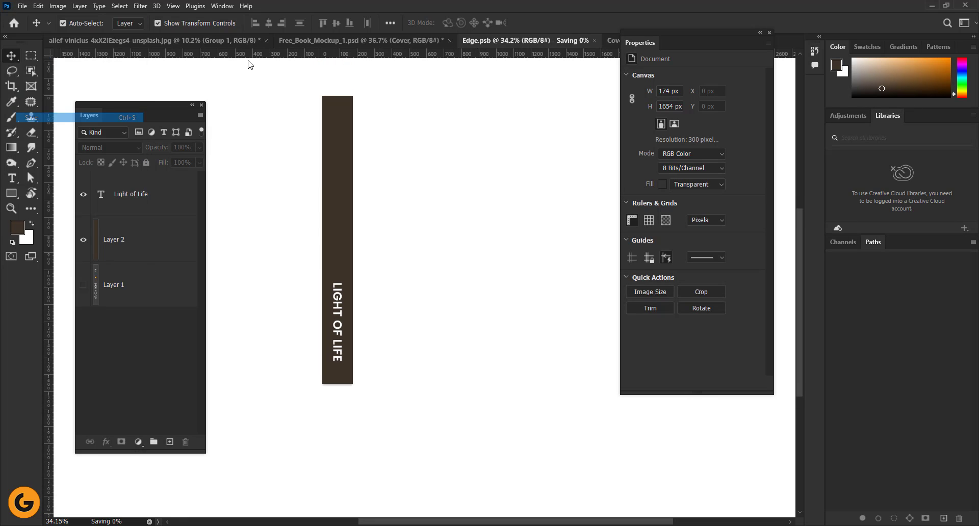
left_click(295, 40)
left_click_drag(287, 191, 366, 147)
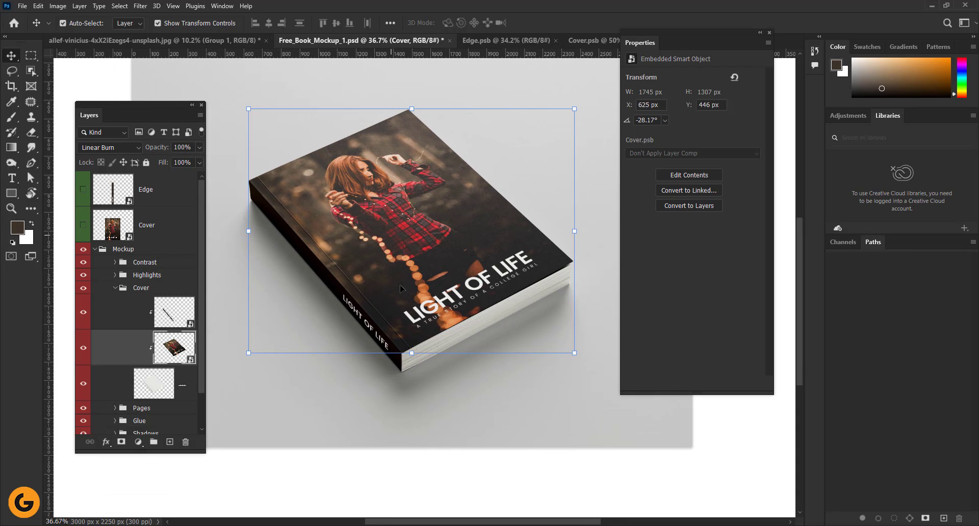
Move the spine title up to just above the middle, save Edge.psb and check it on the mockup.
left_click(497, 40)
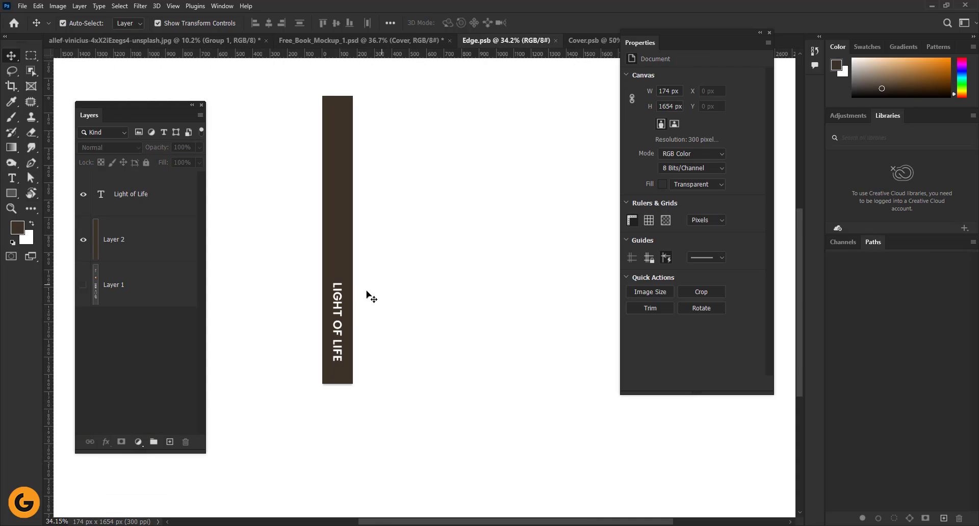
left_click_drag(340, 306, 336, 210)
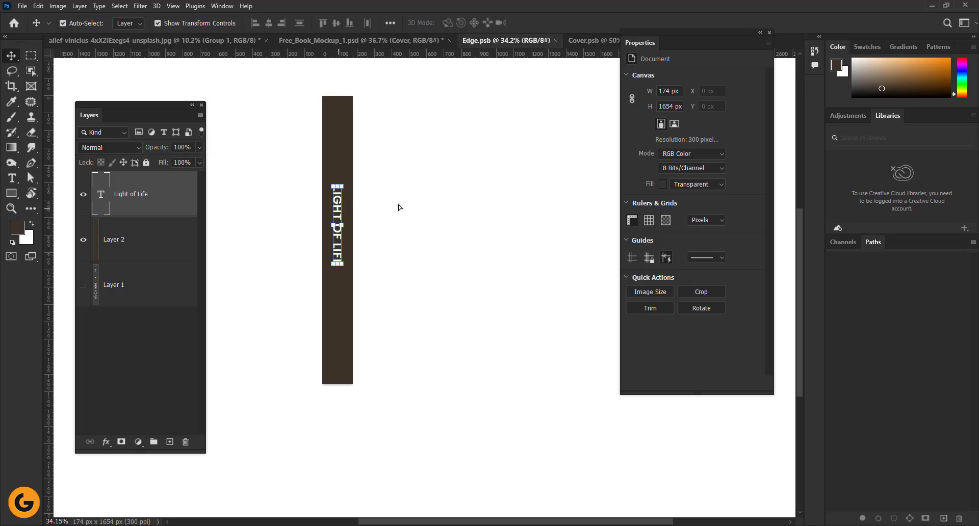
left_click(23, 6)
left_click(31, 118)
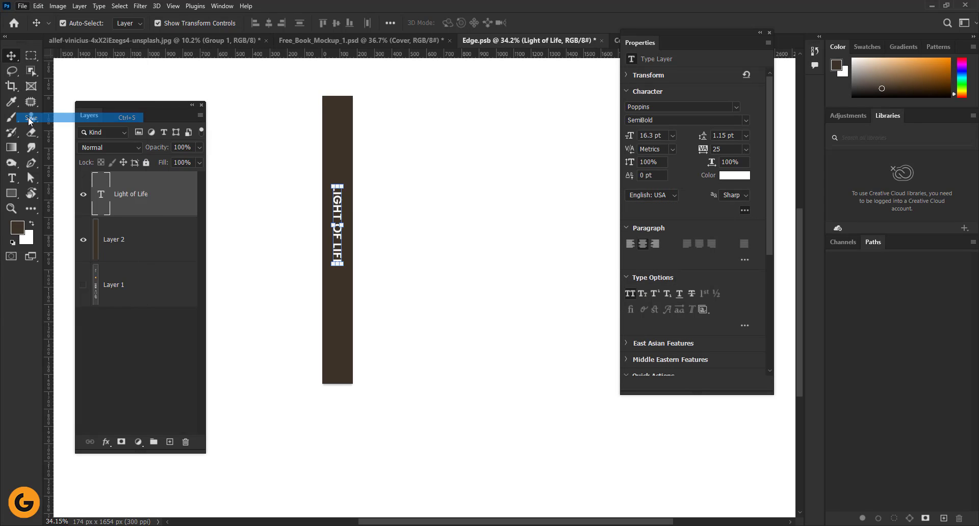
left_click(301, 39)
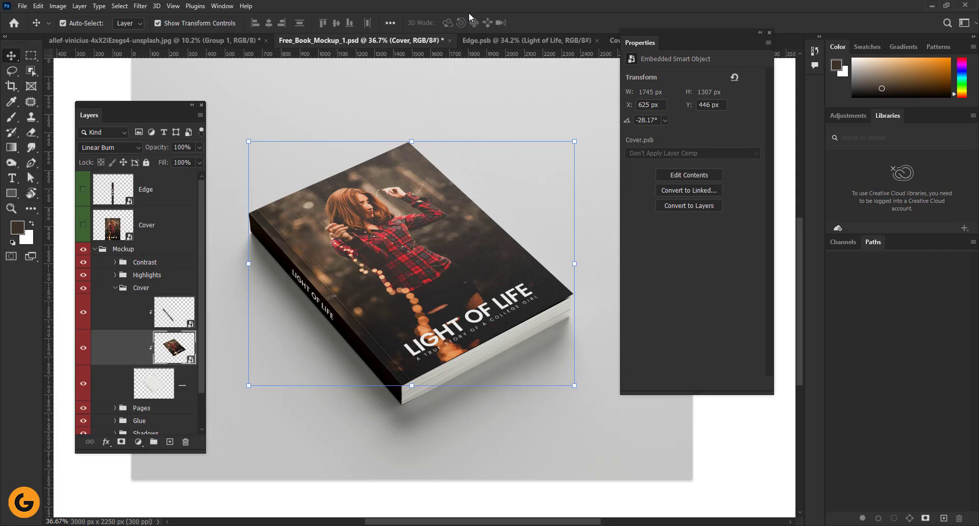
Align the "Light of Life" title in Edge.psb to the vertical centre of the canvas.
left_click(497, 39)
left_click_drag(341, 228, 341, 245)
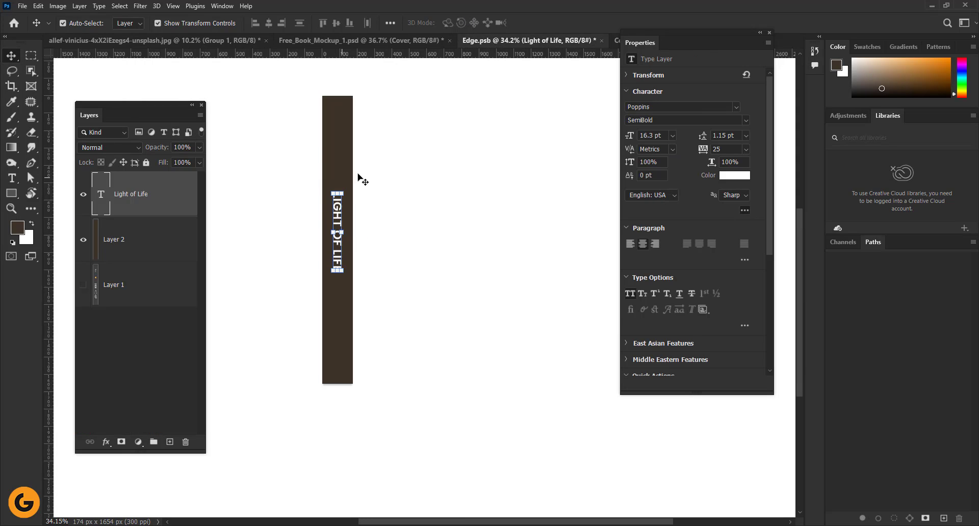
left_click(391, 23)
left_click(437, 126)
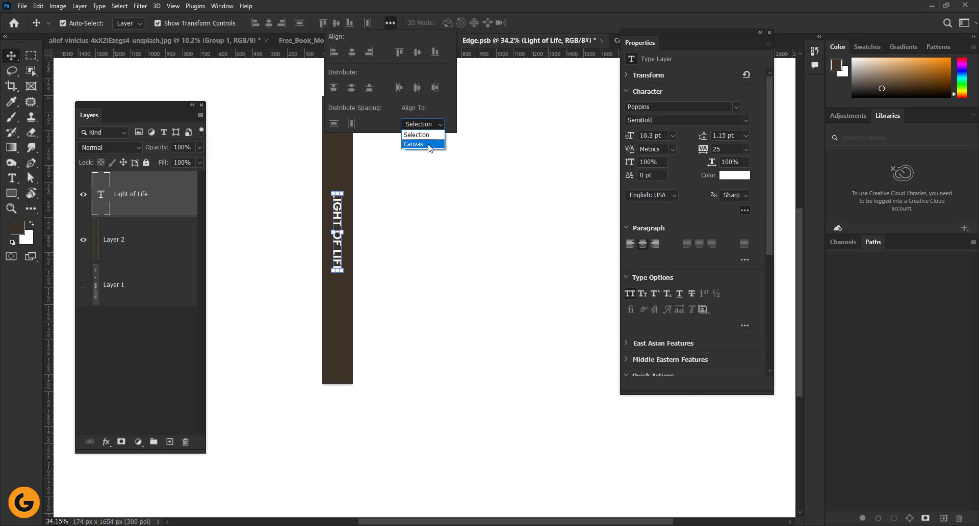
left_click(424, 144)
left_click(417, 51)
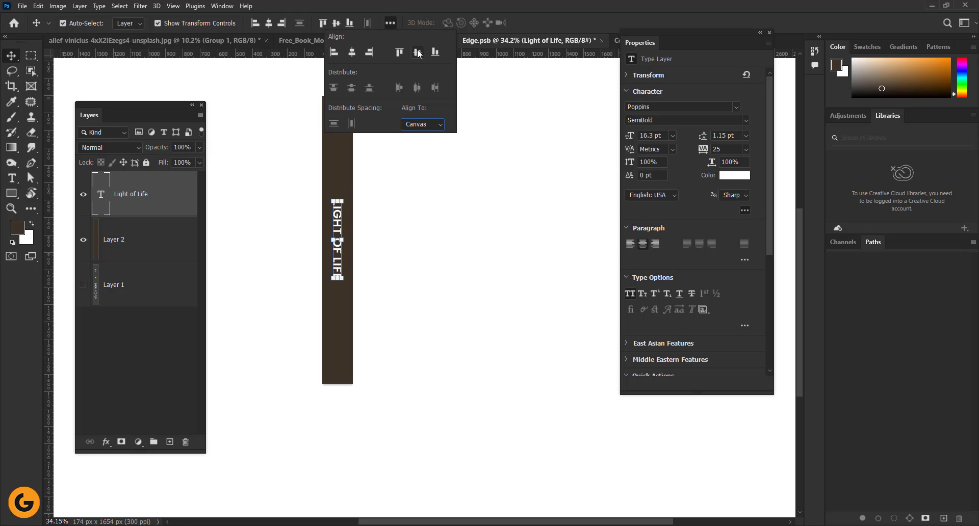
Save Edge.psb and review the whole book in Free_Book_Mockup_1.psd with the Layers panel moved clear of it.
left_click(23, 6)
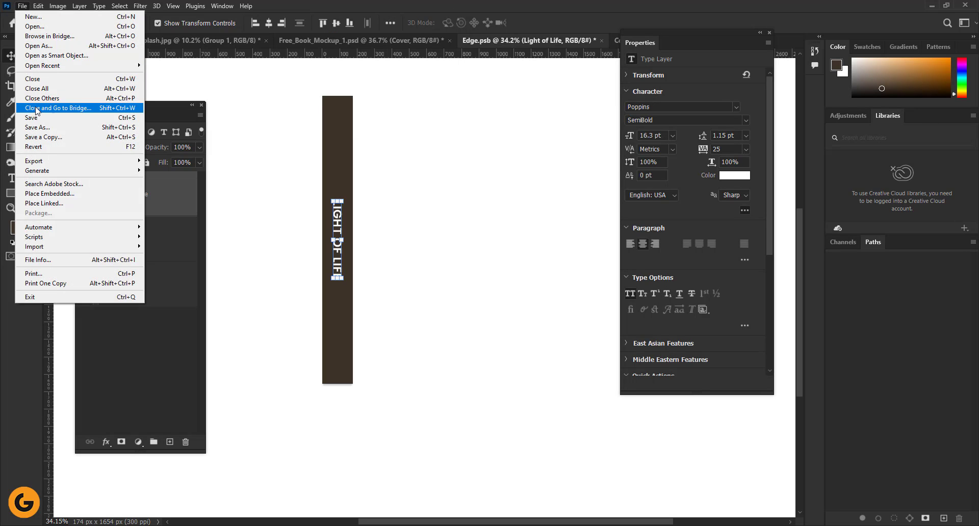
left_click(31, 117)
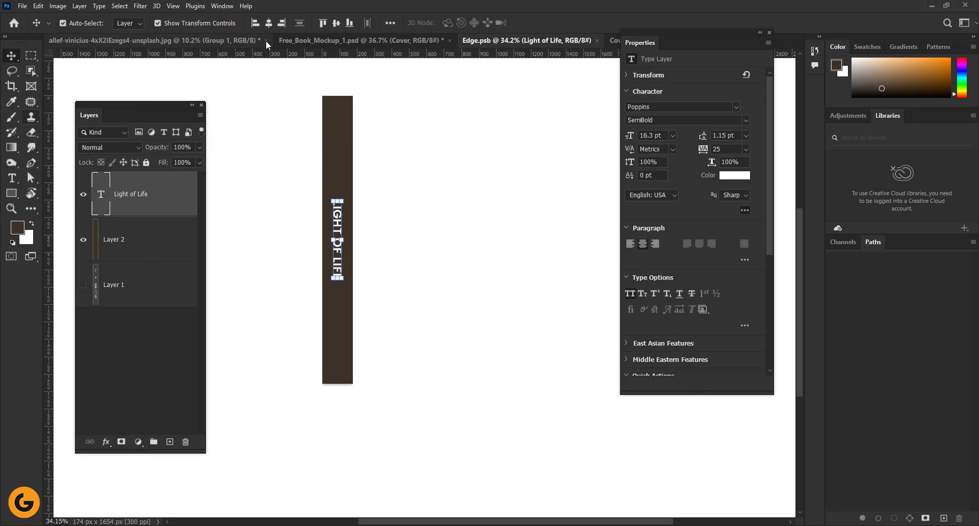
left_click(298, 41)
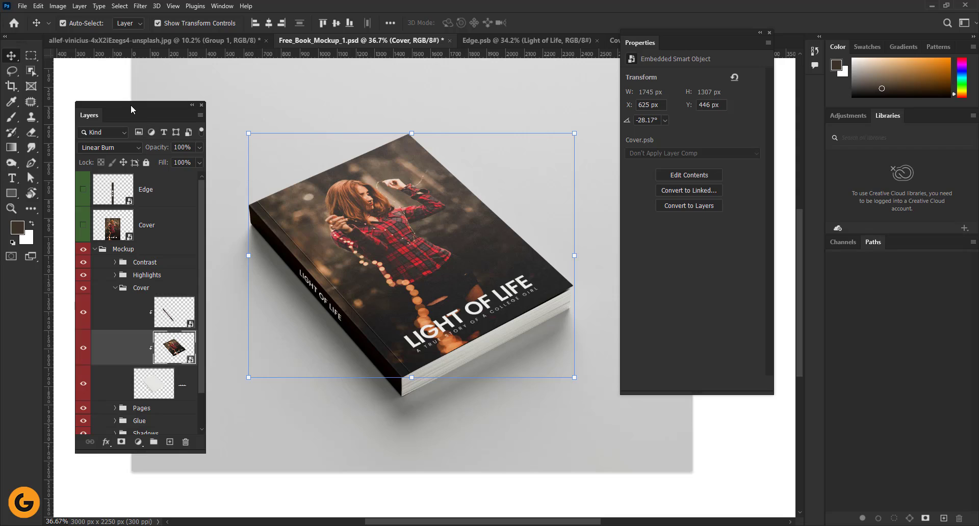
left_click_drag(130, 110, 722, 154)
left_click(128, 163)
scroll(127, 179, "down", 2)
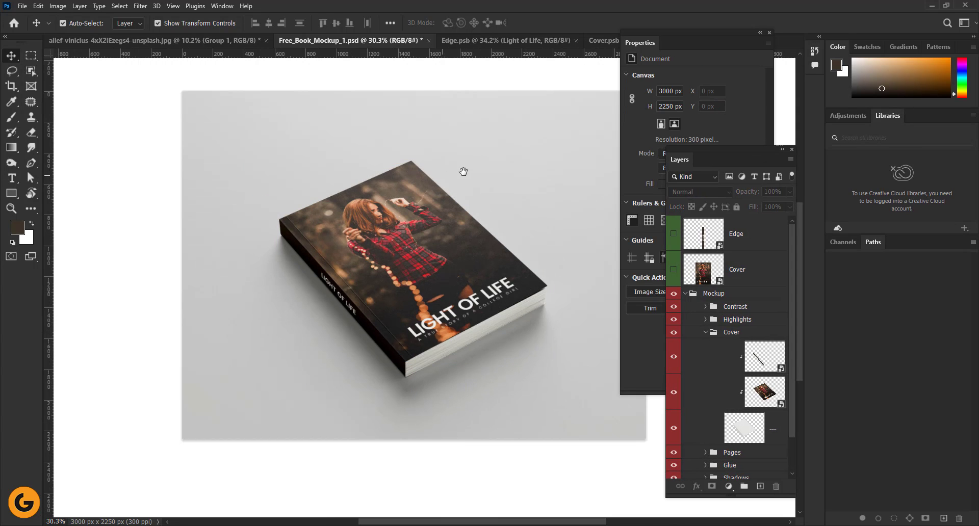
left_click_drag(463, 172, 384, 165)
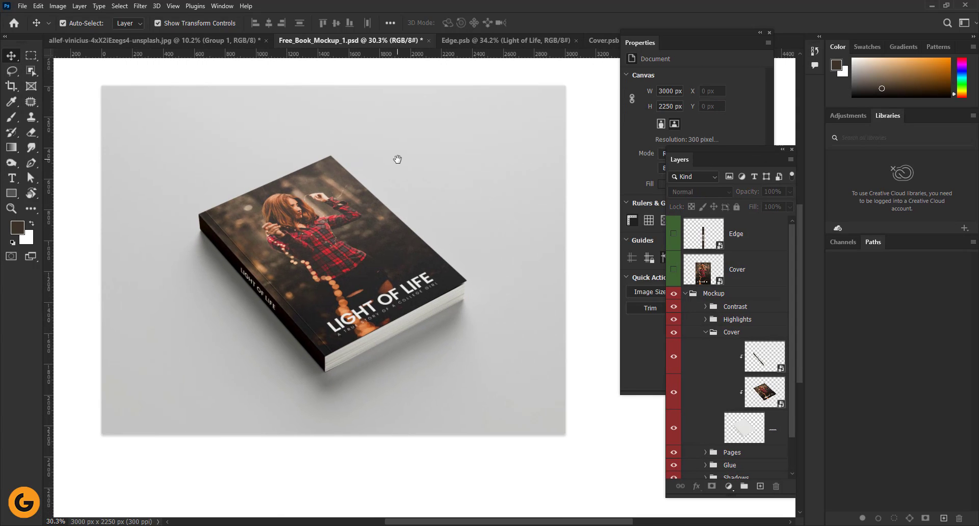